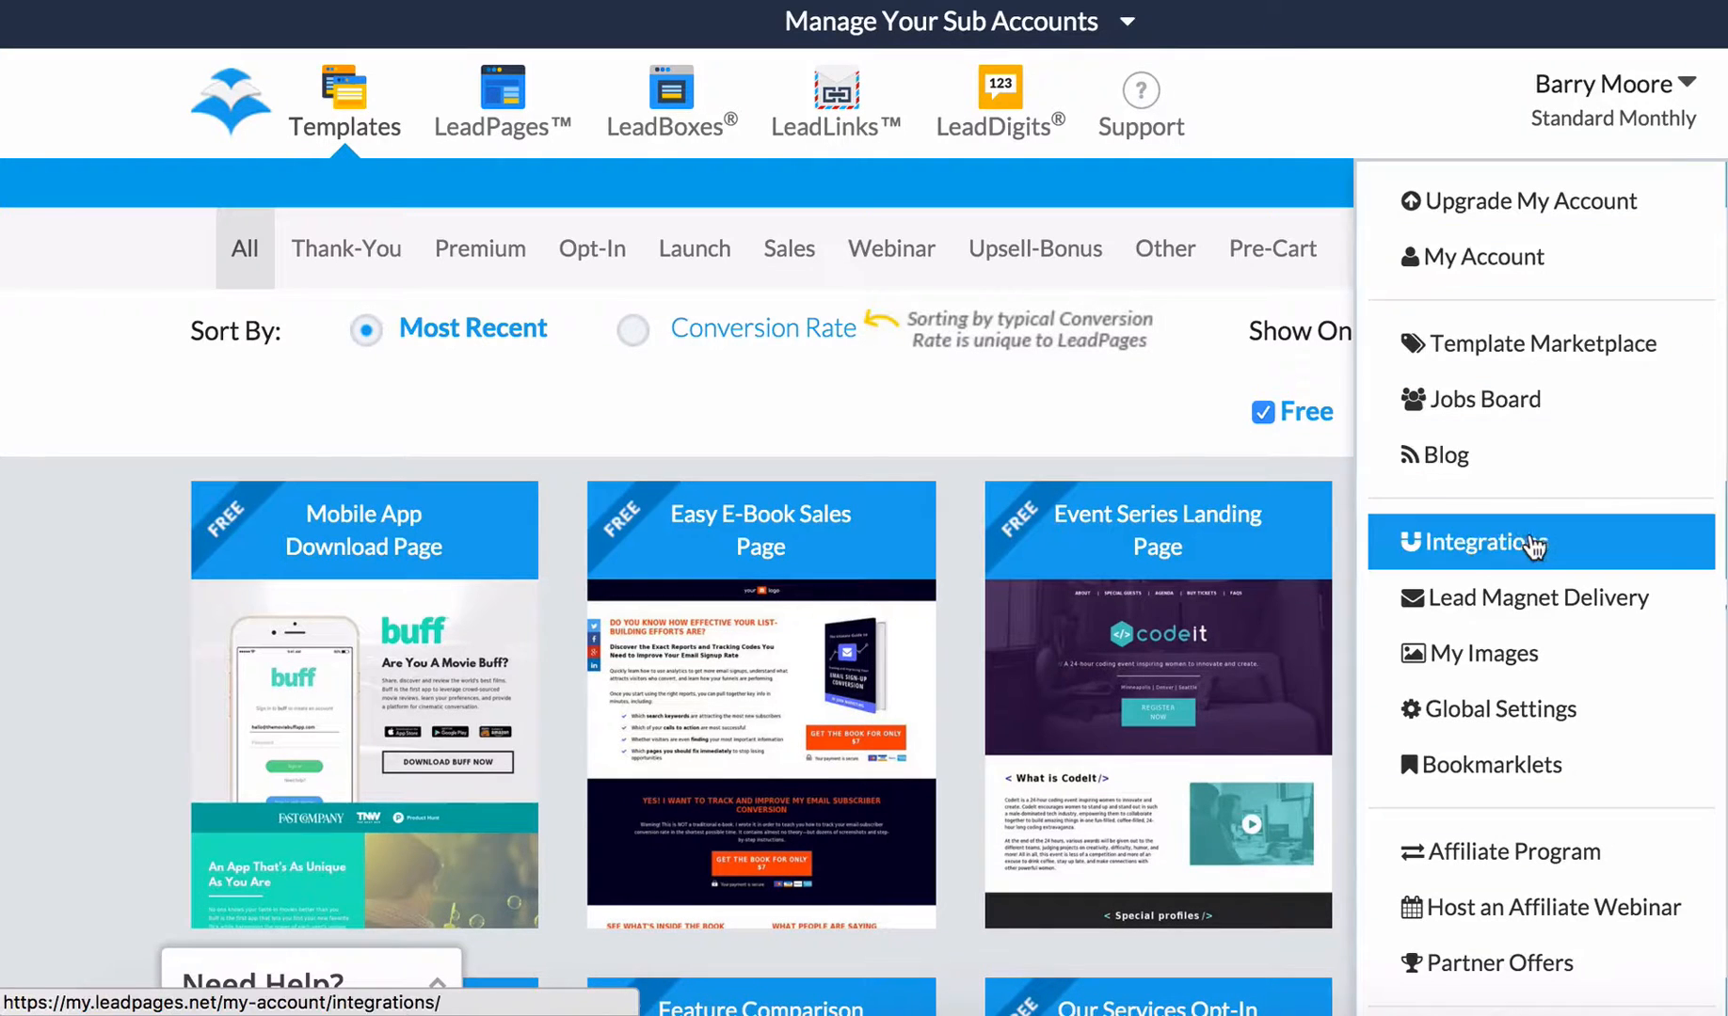
- Open the account's integrations, find ActiveCampaign among the email marketing services and disconnect its existing connection
click(1505, 550)
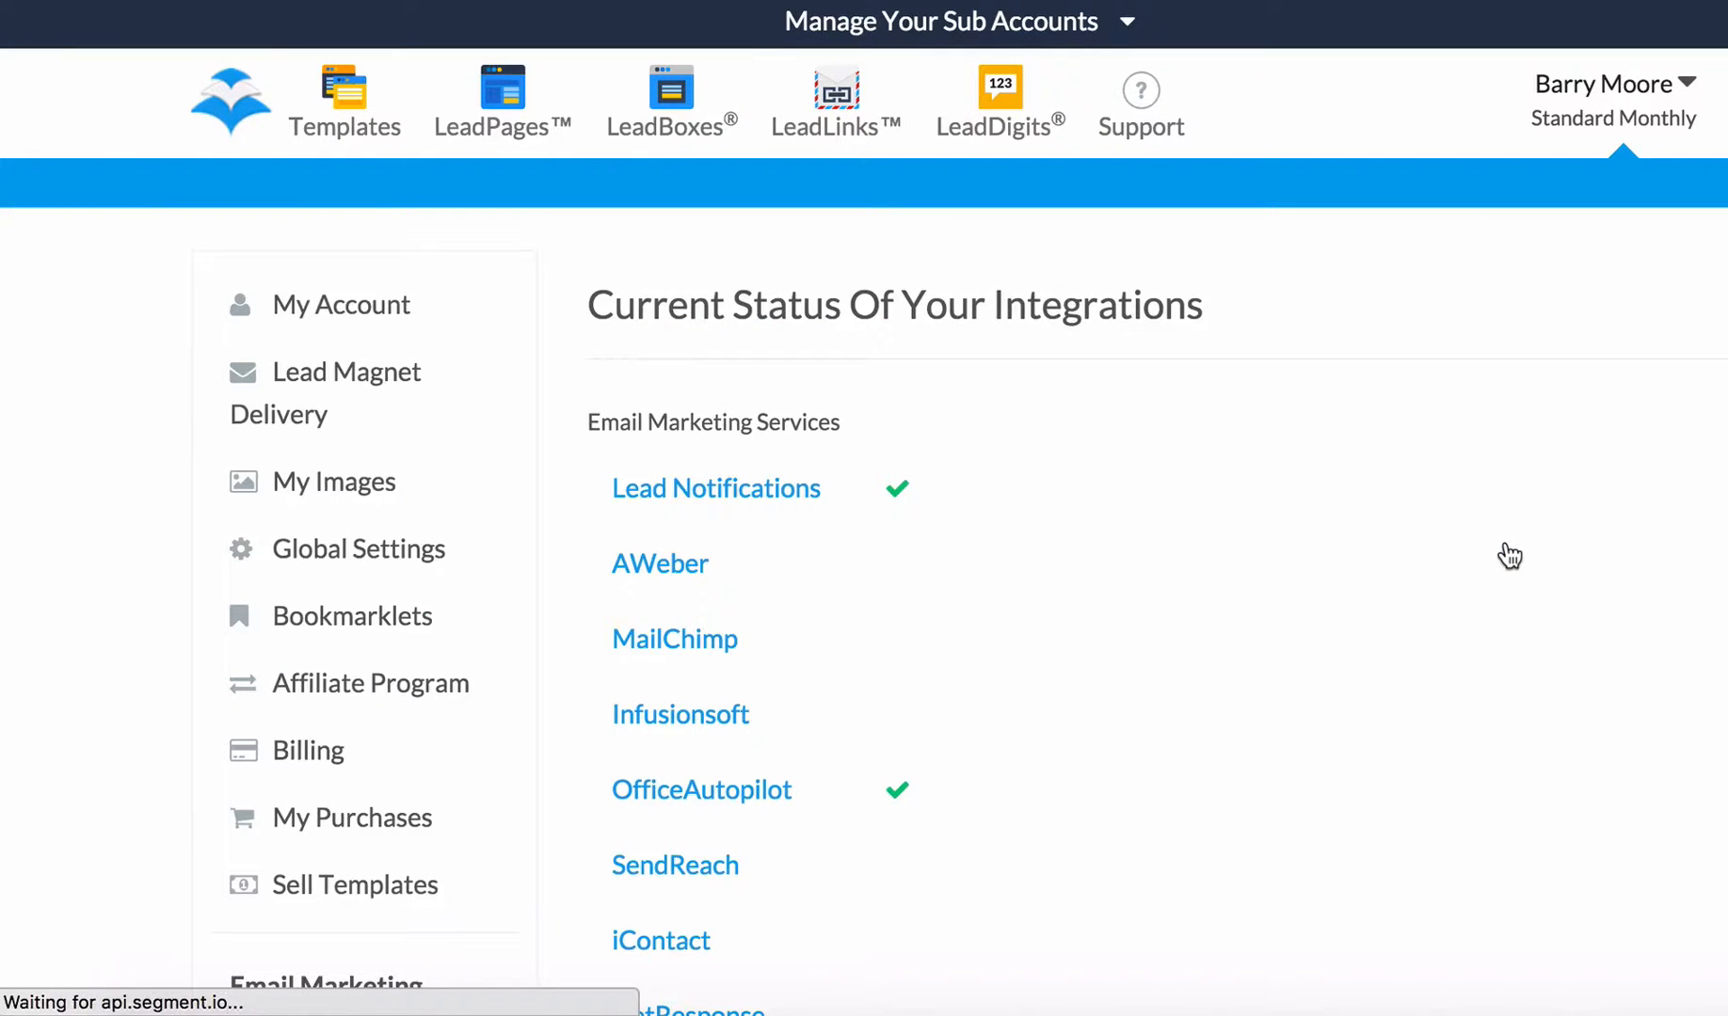
scroll(1508, 556, down, 3)
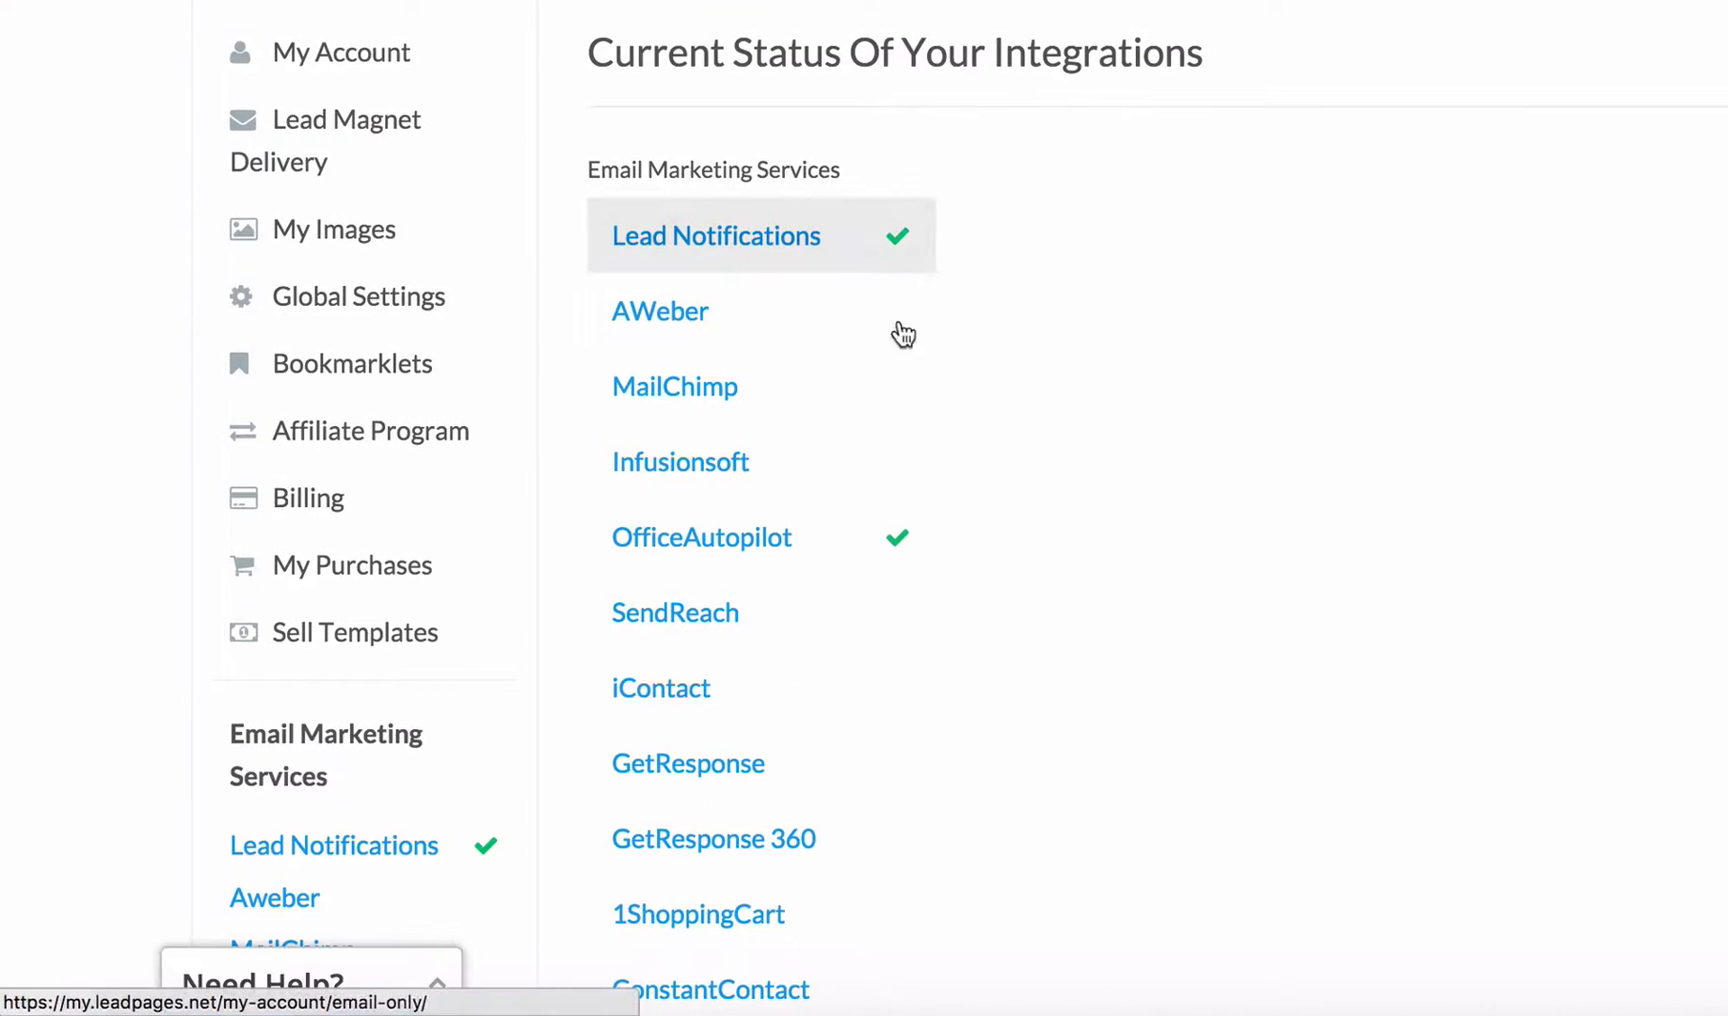
scroll(1234, 697, down, 3)
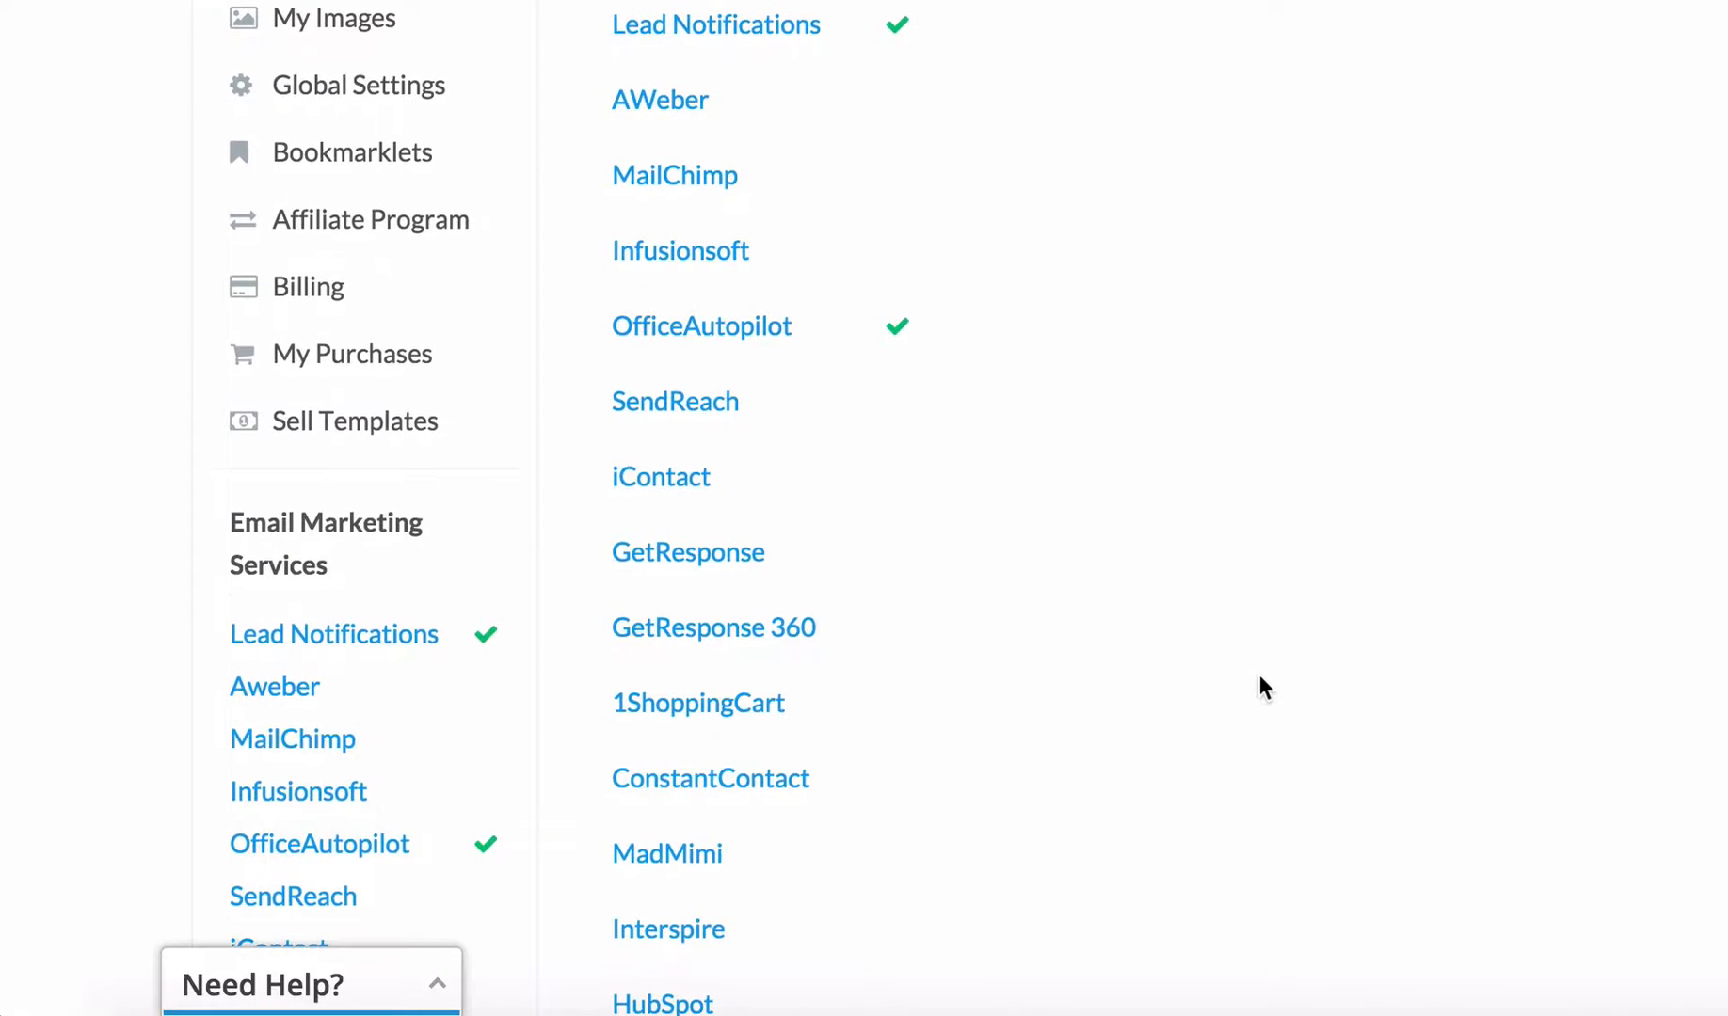
scroll(1260, 677, down, 3)
scroll(1262, 677, down, 9)
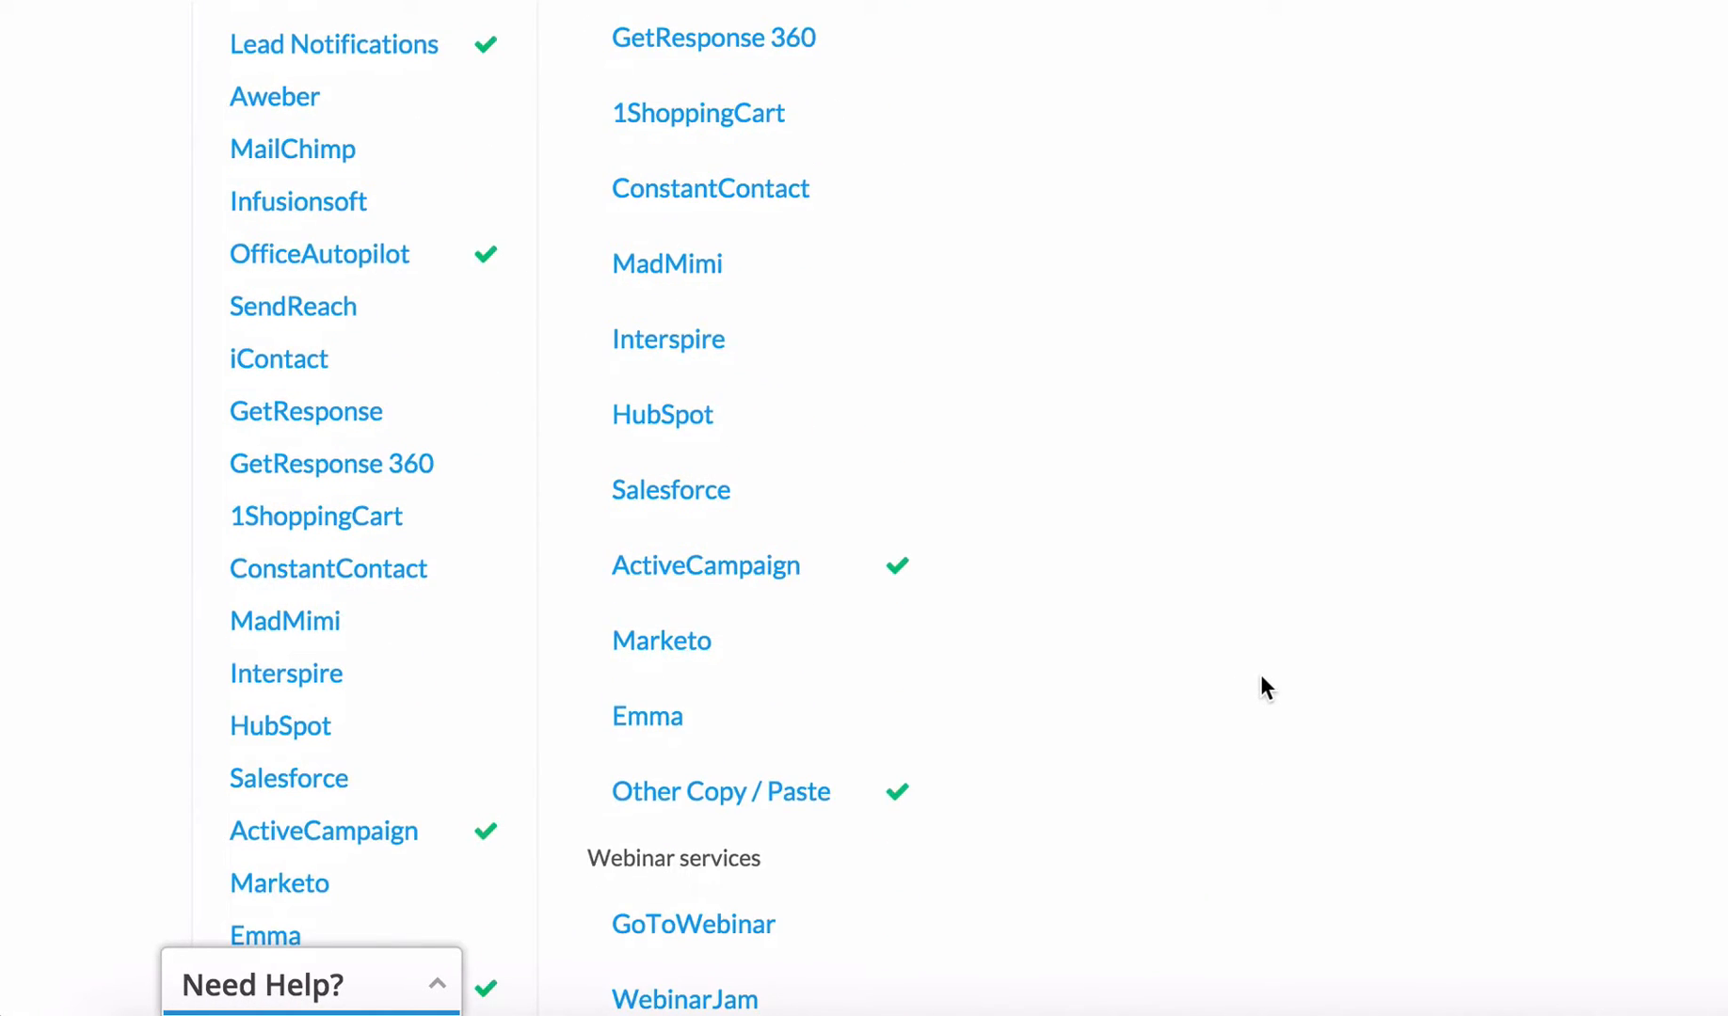
scroll(1261, 678, up, 3)
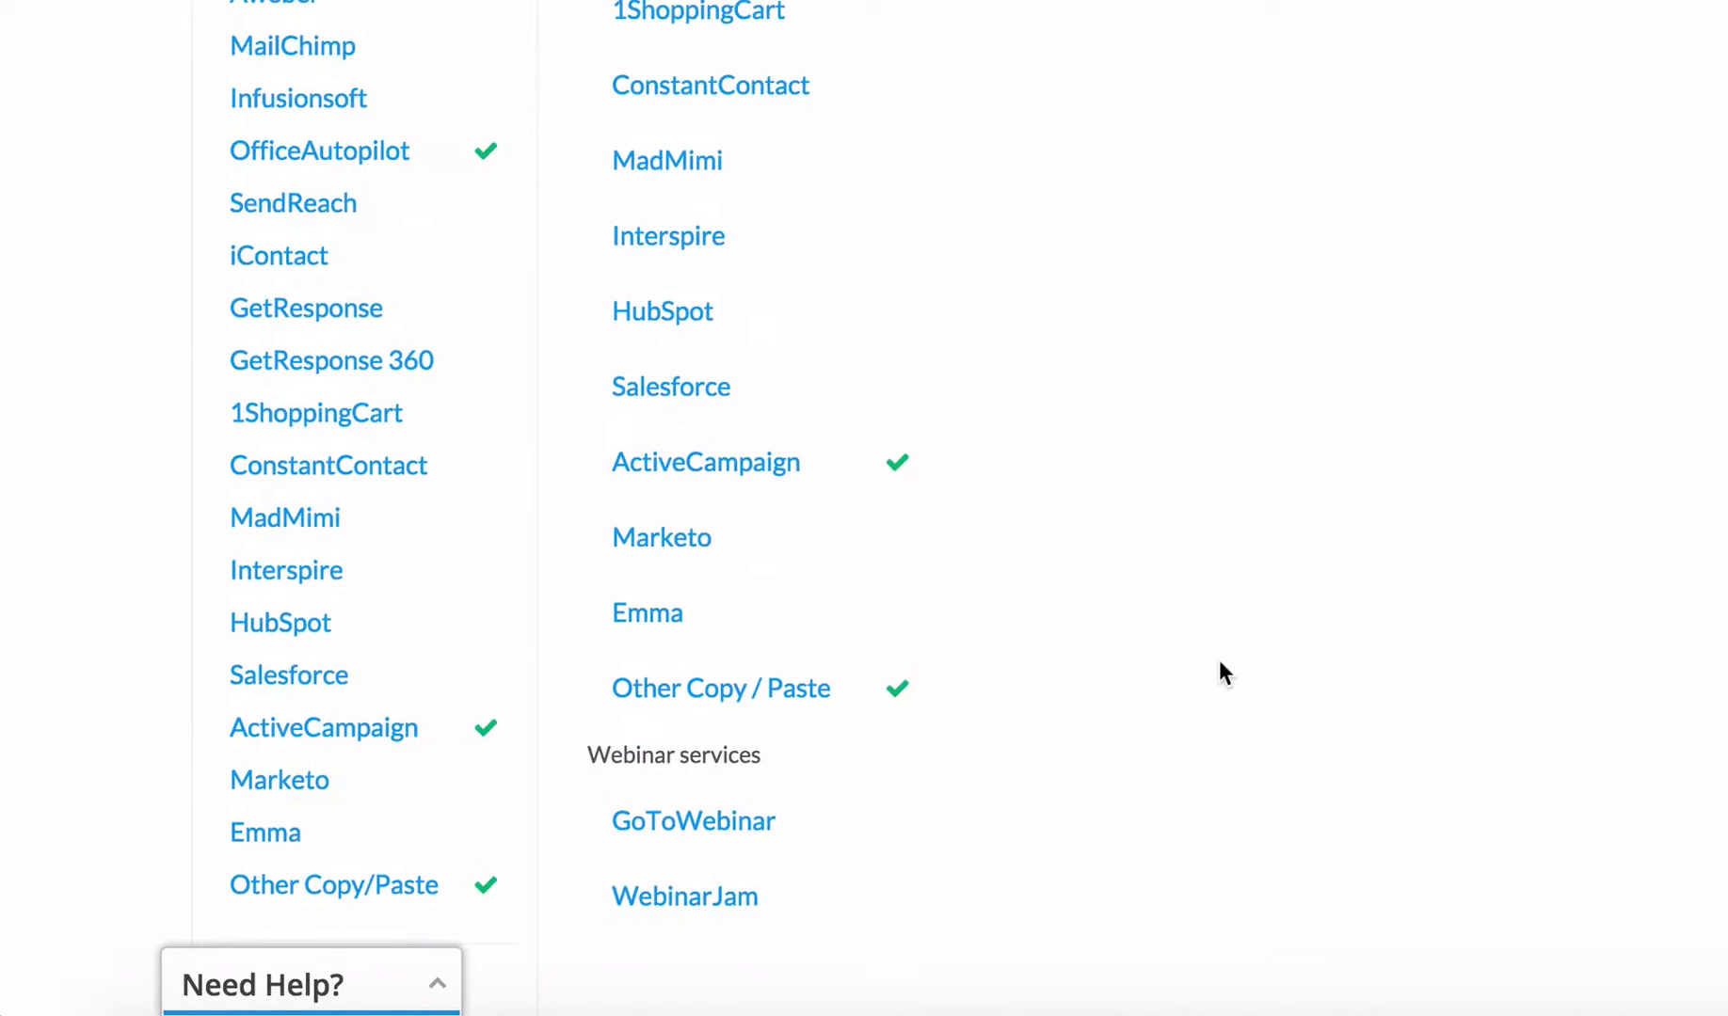
click(787, 467)
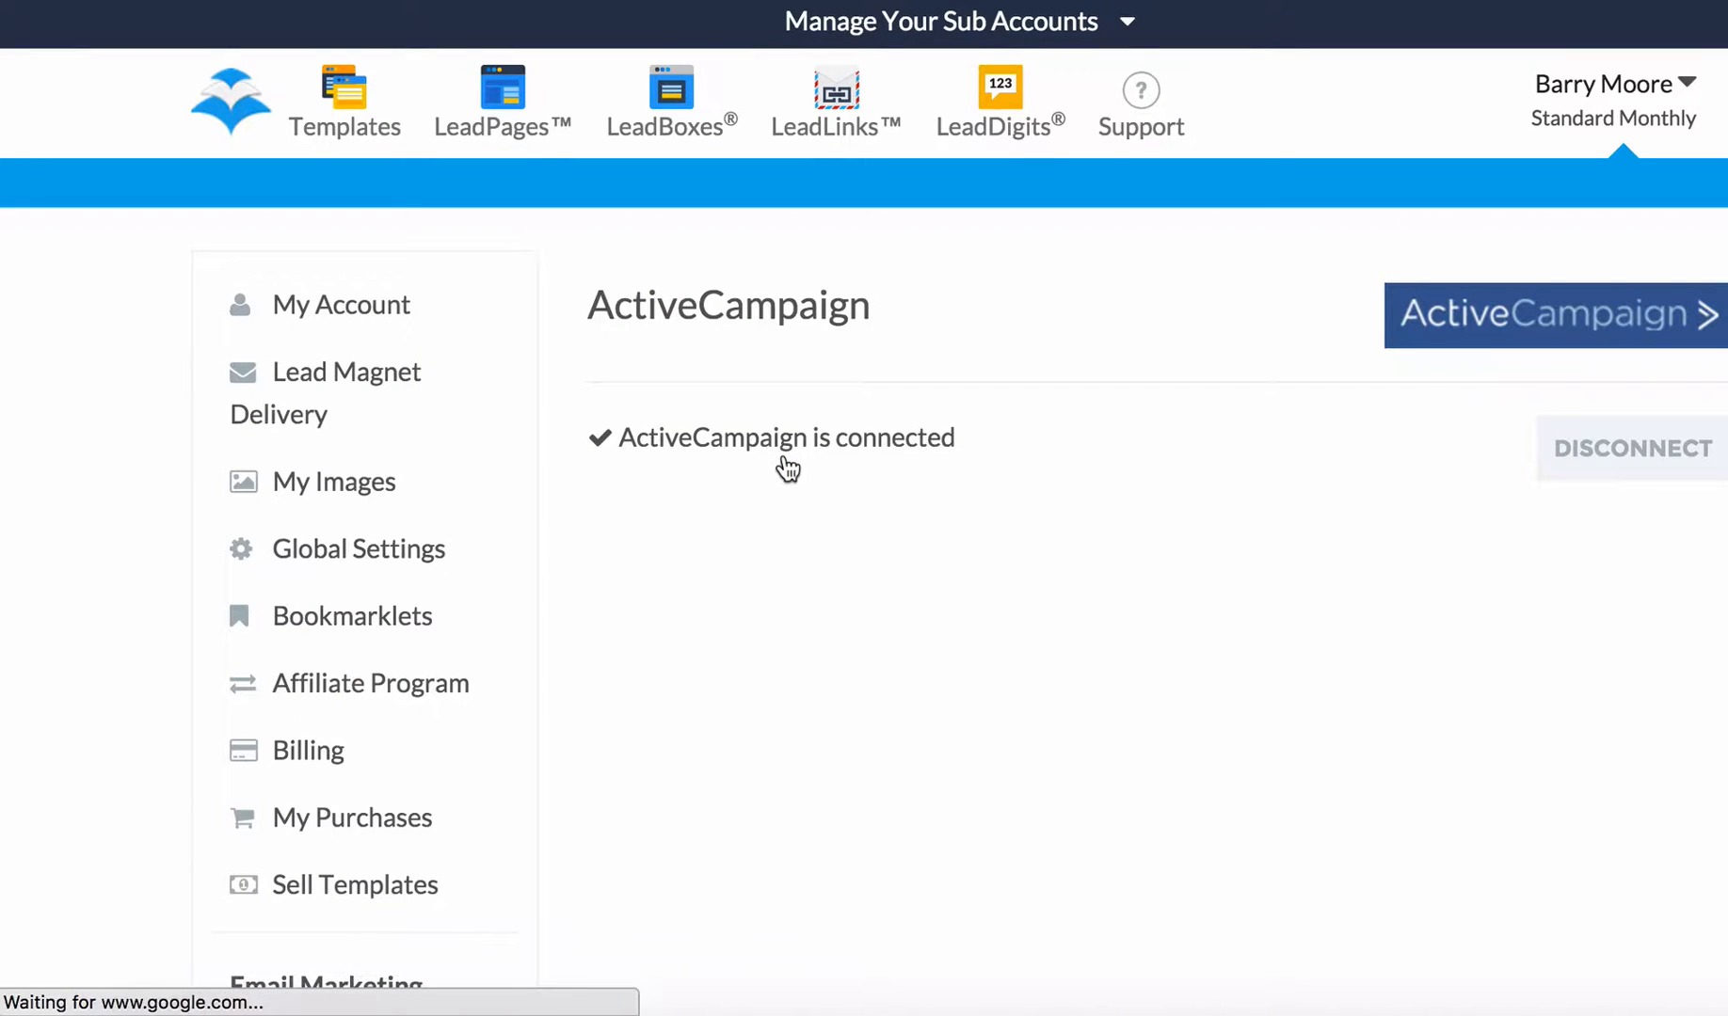
click(1615, 450)
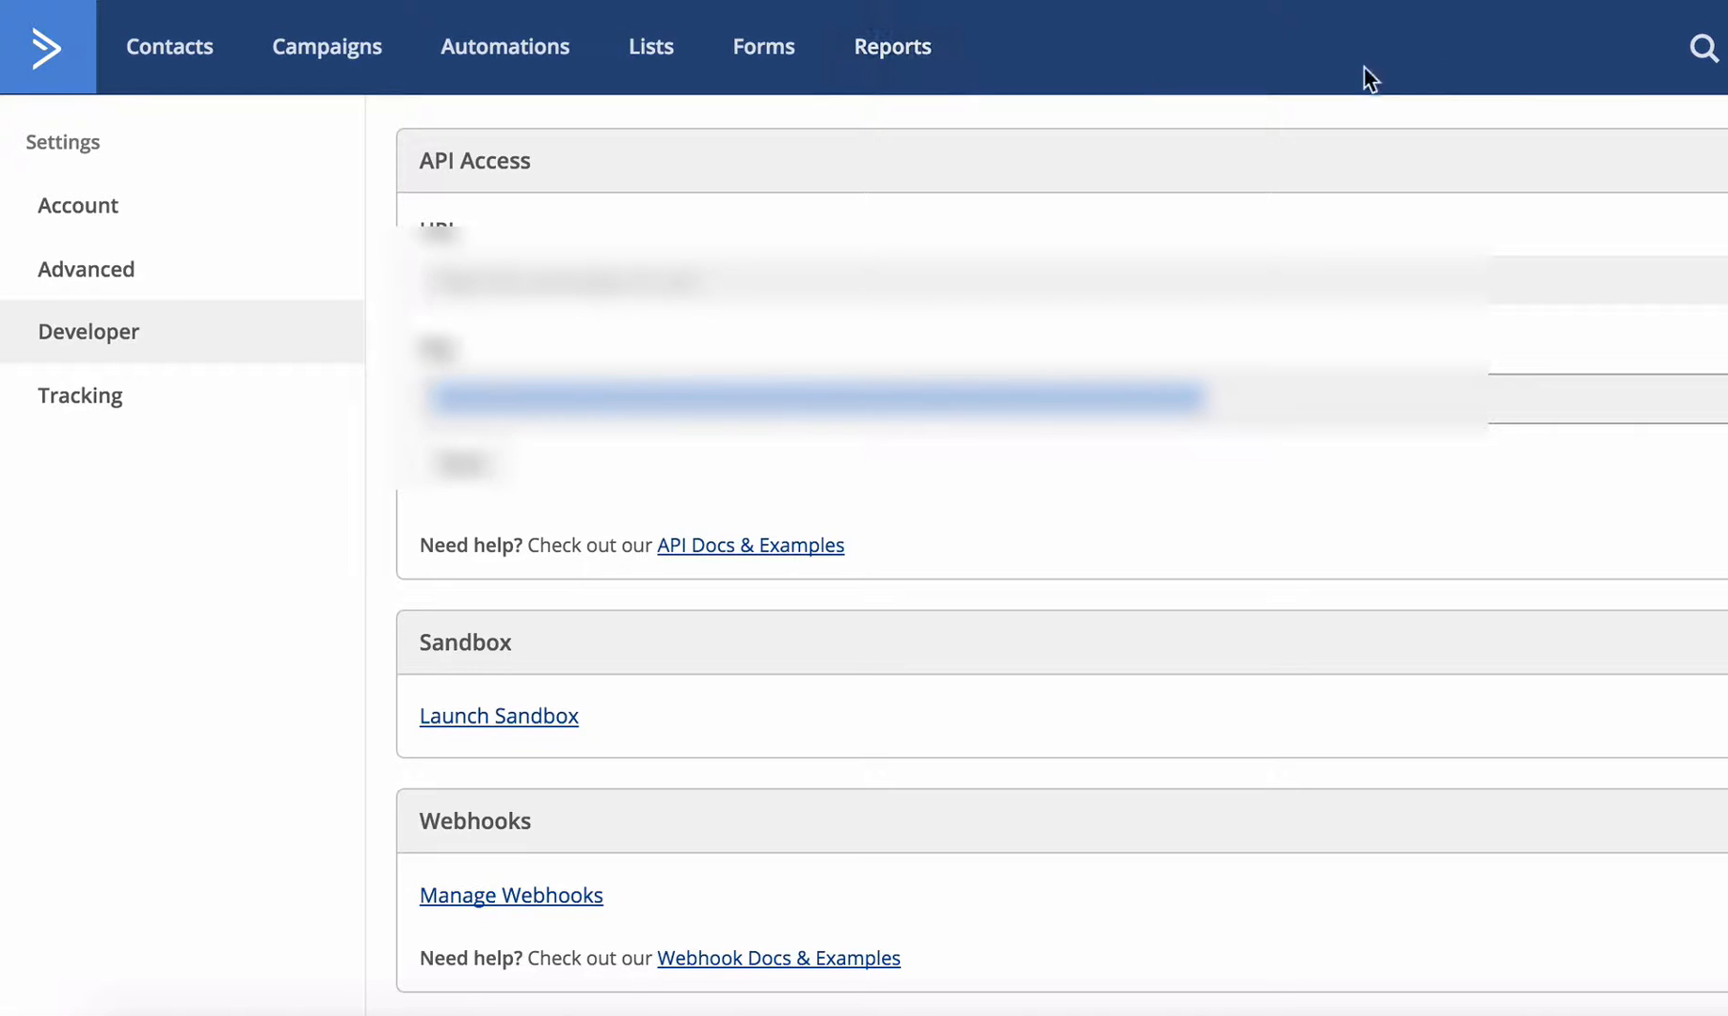
- Get the API URL and API key from ActiveCampaign's developer settings and save them in the LeadPages ActiveCampaign integration
click(1726, 48)
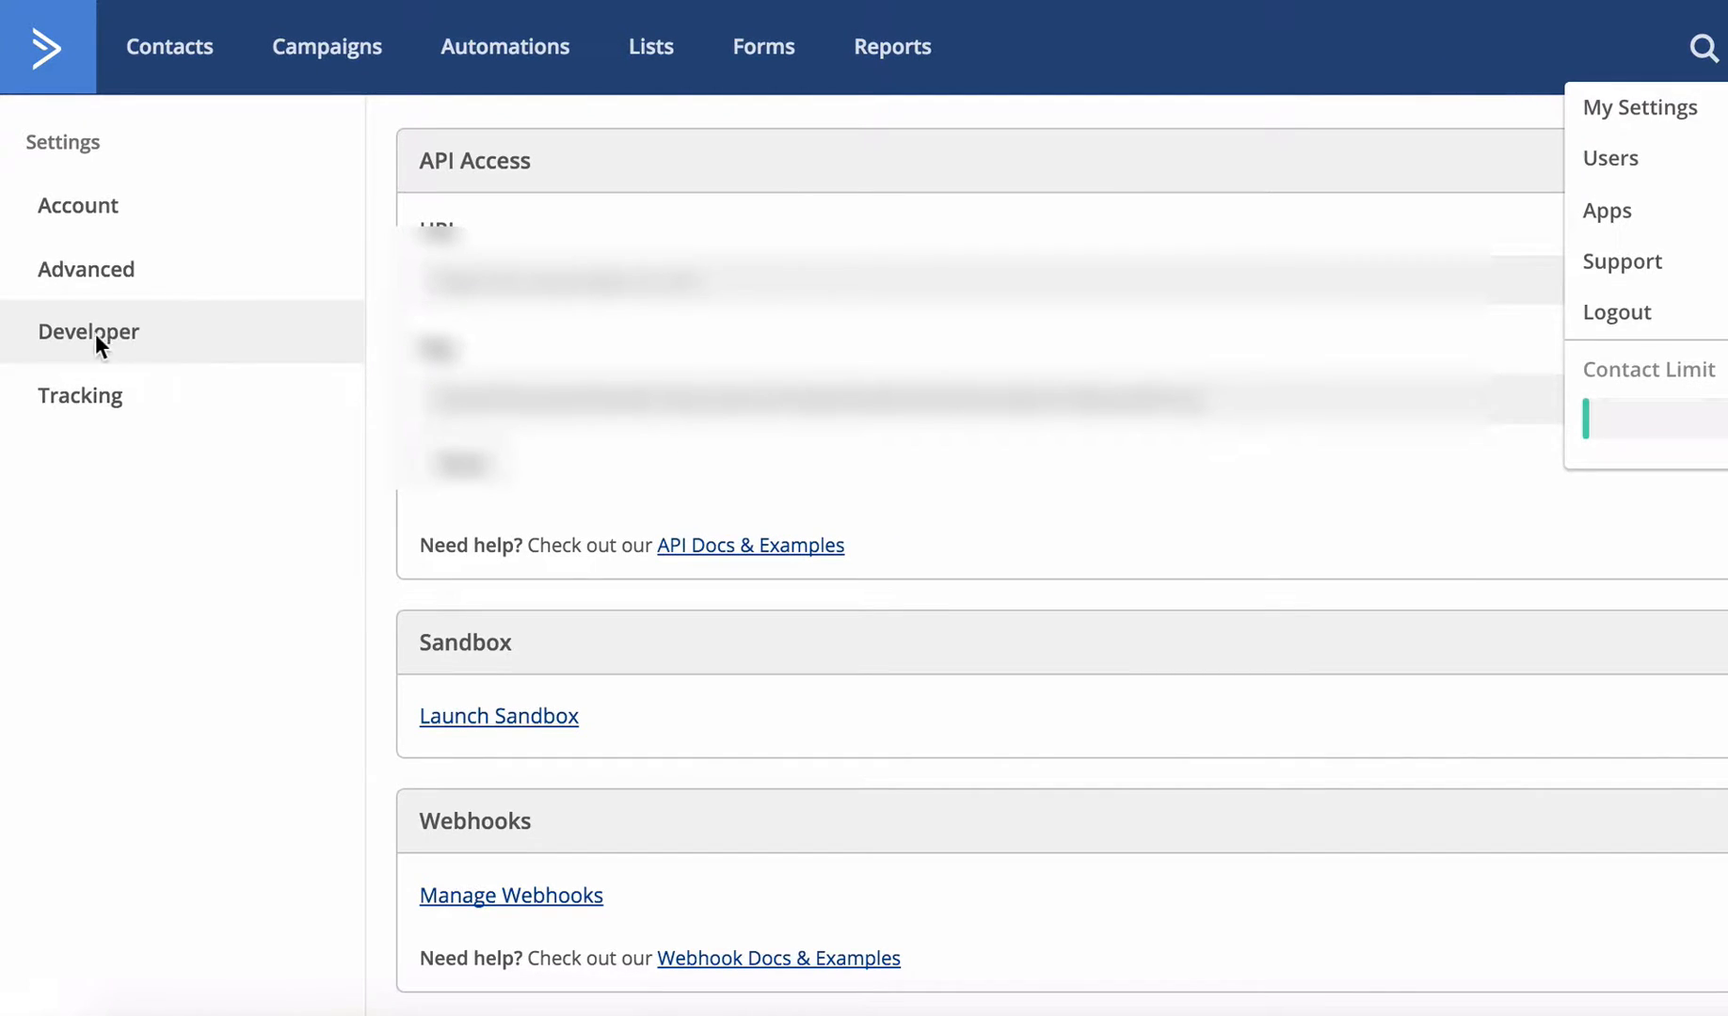
click(270, 480)
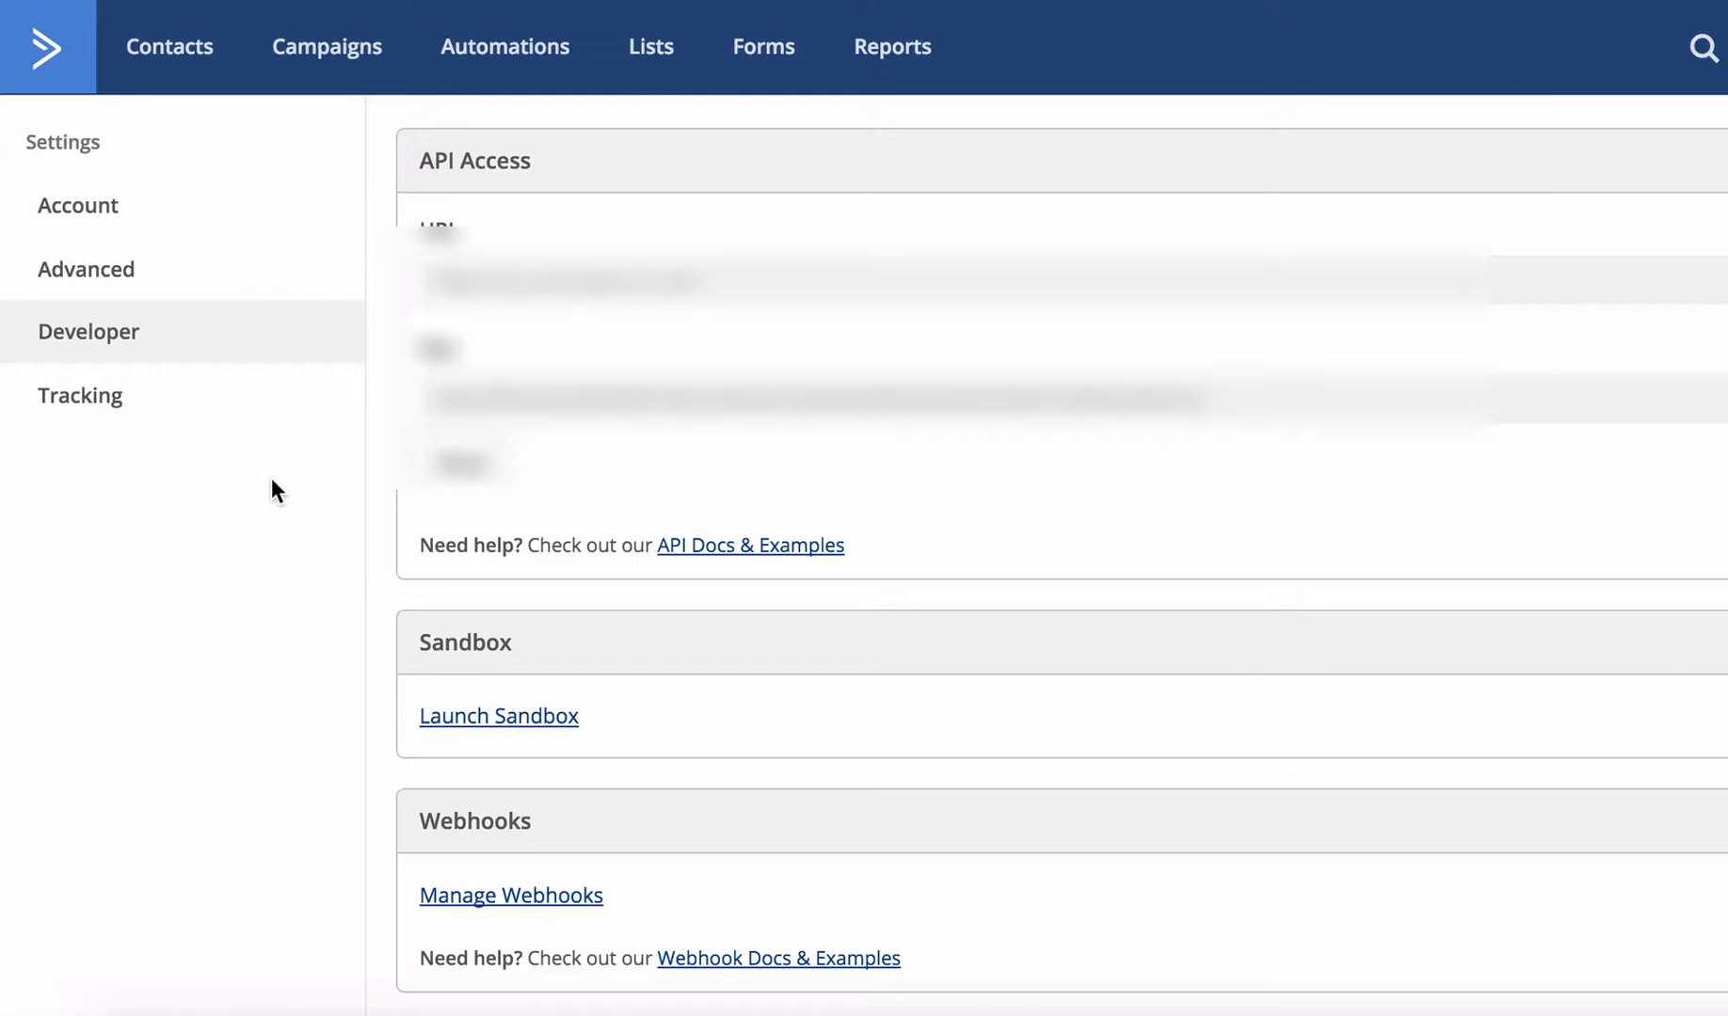
click(1526, 341)
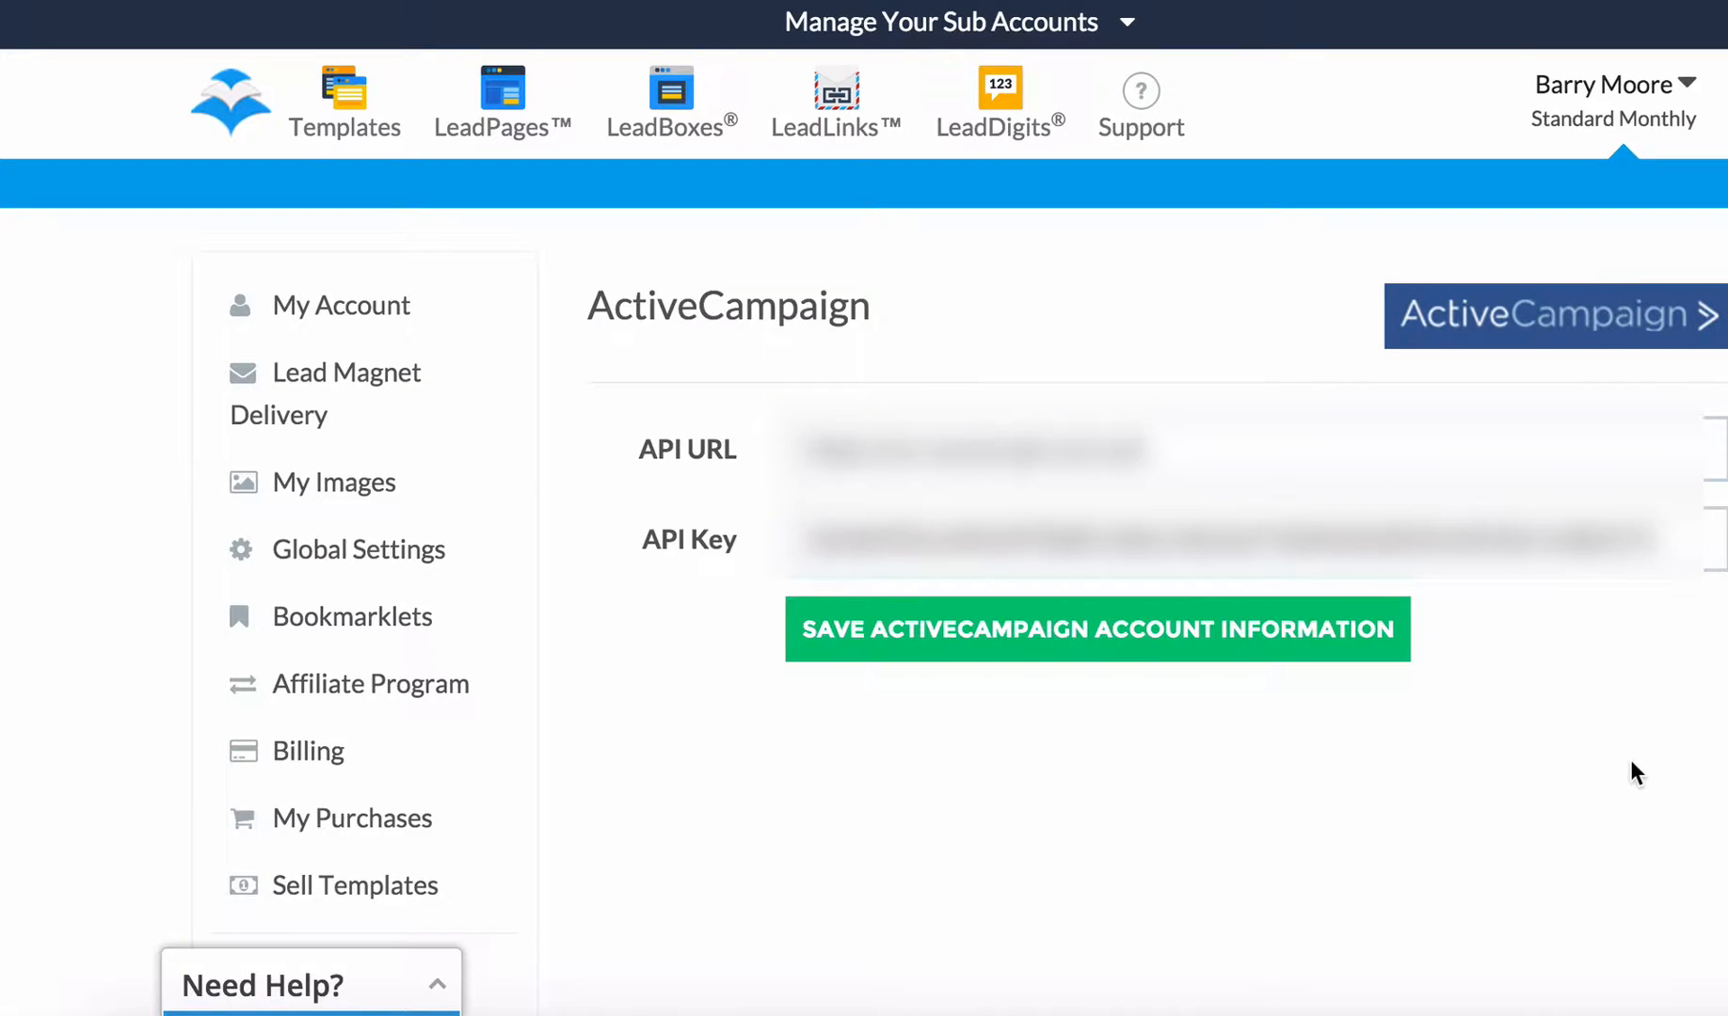
click(1269, 649)
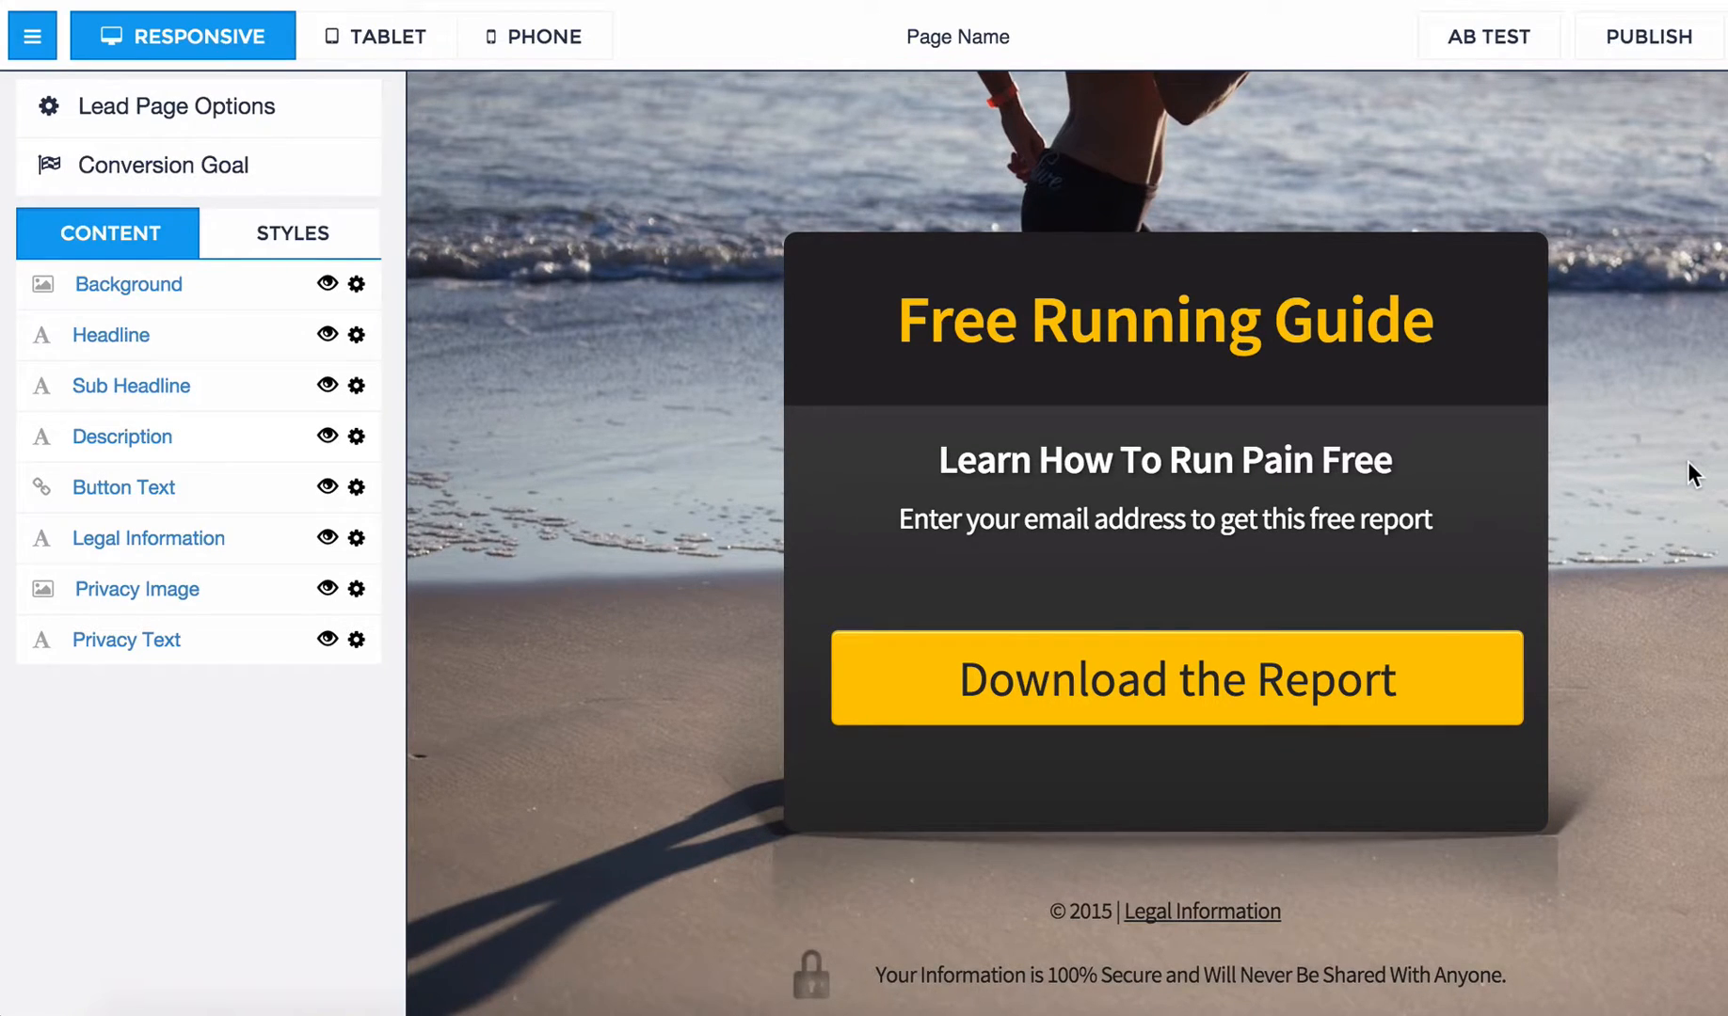
- Open the integration settings of the Download the Report button's form and select ActiveCampaign as the form's integration
click(1358, 701)
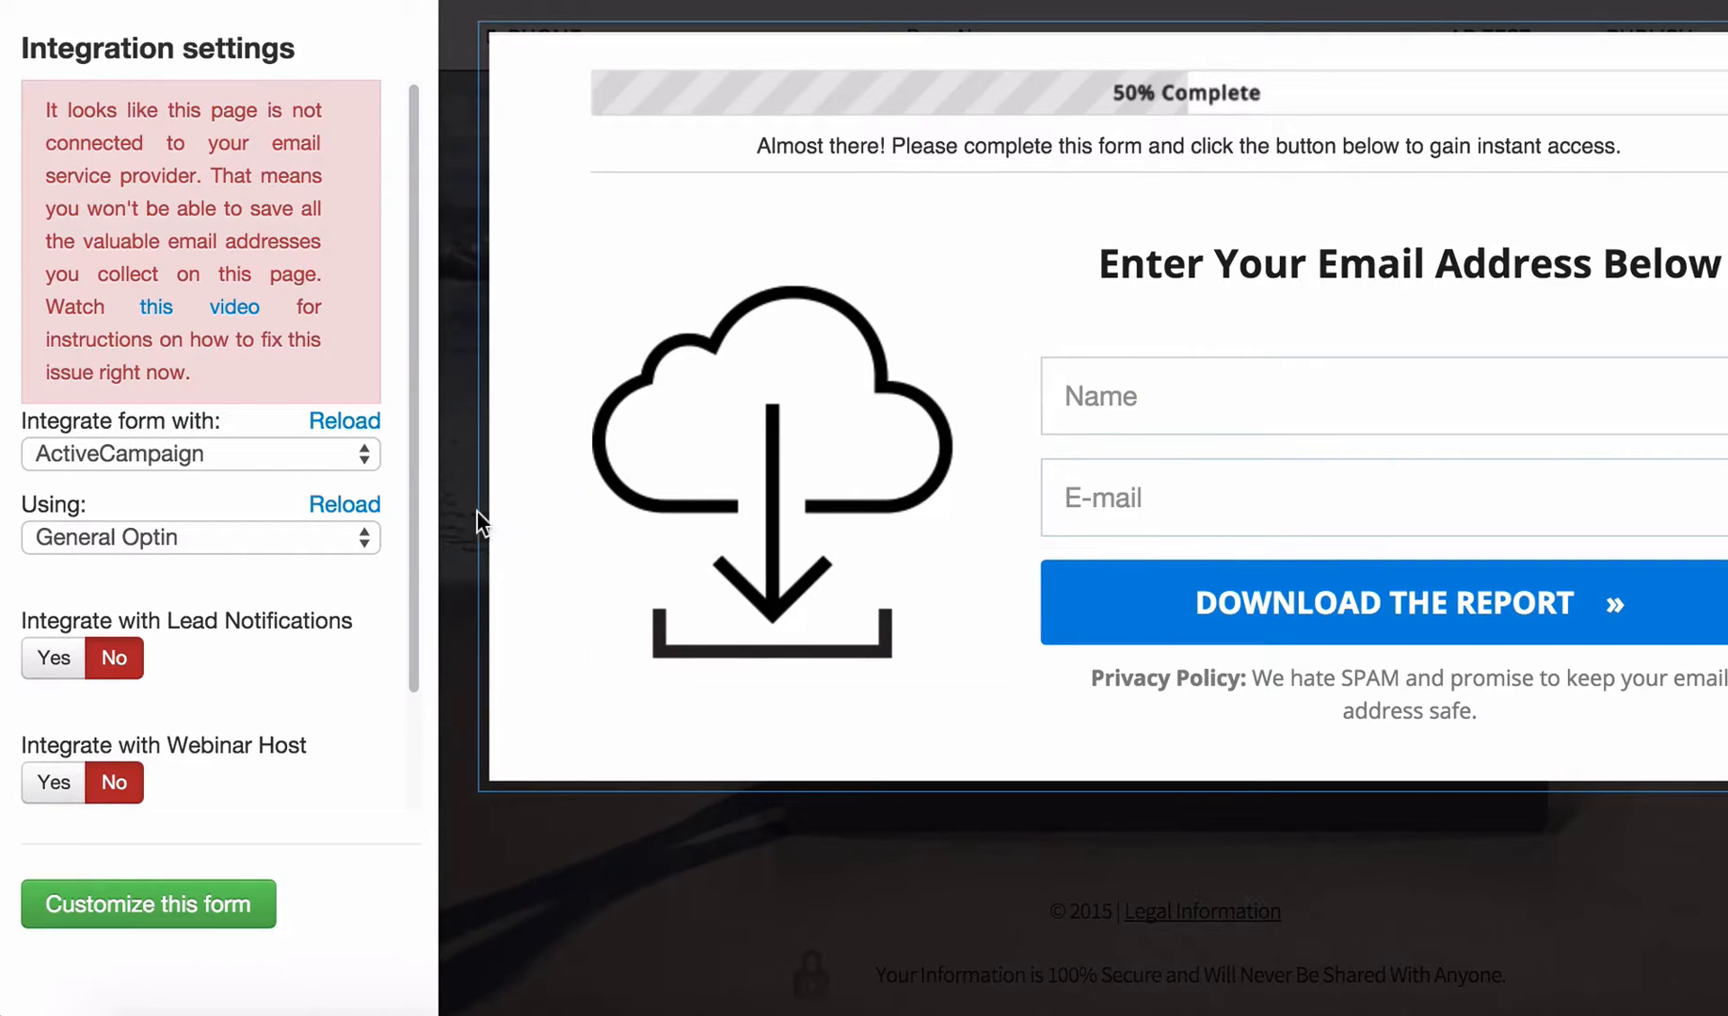
click(267, 459)
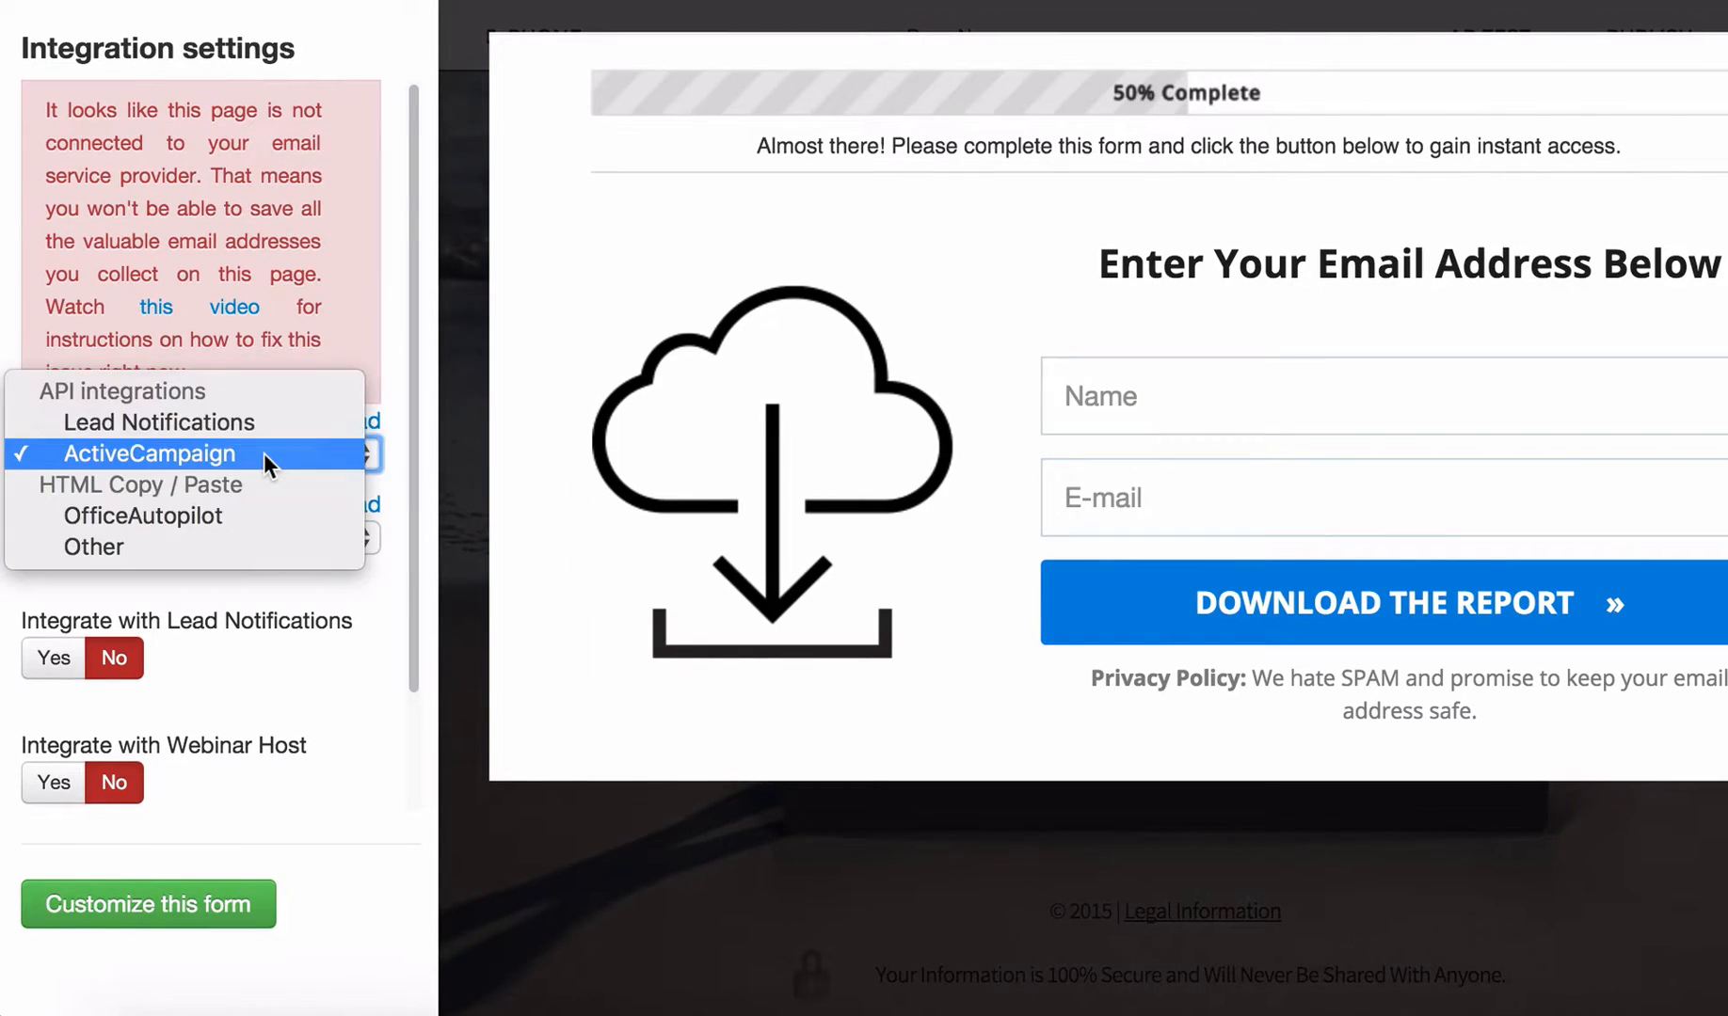
click(264, 452)
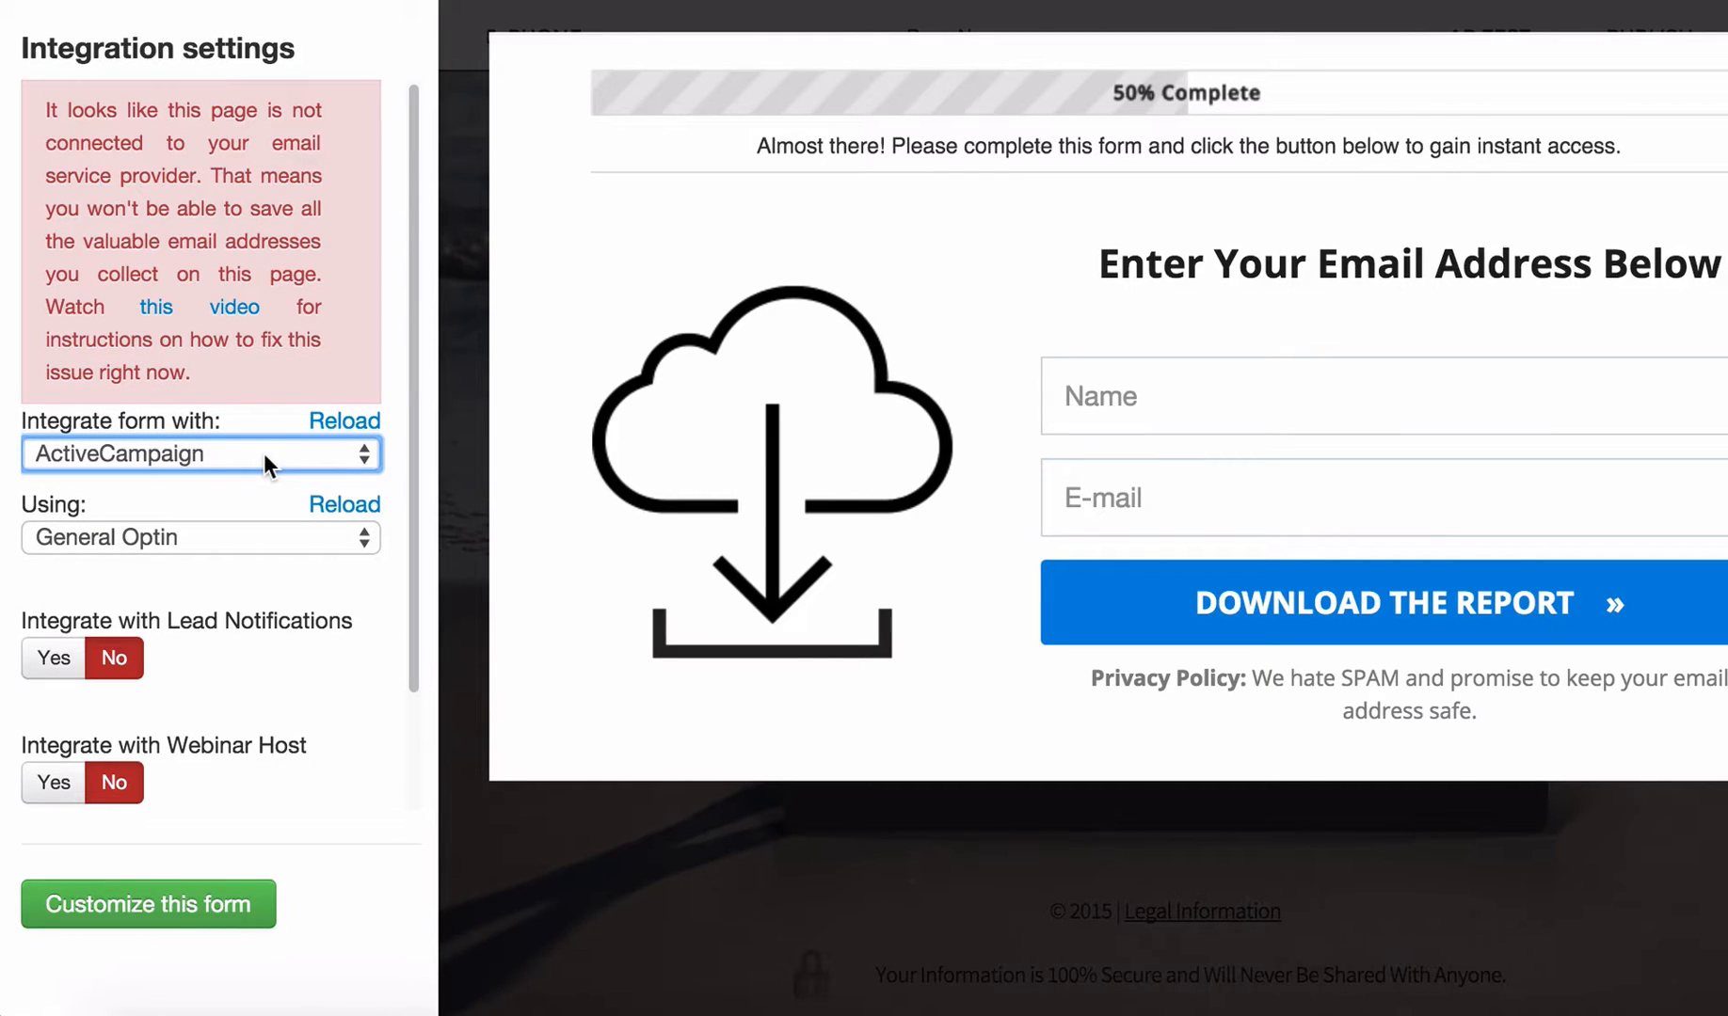
click(264, 452)
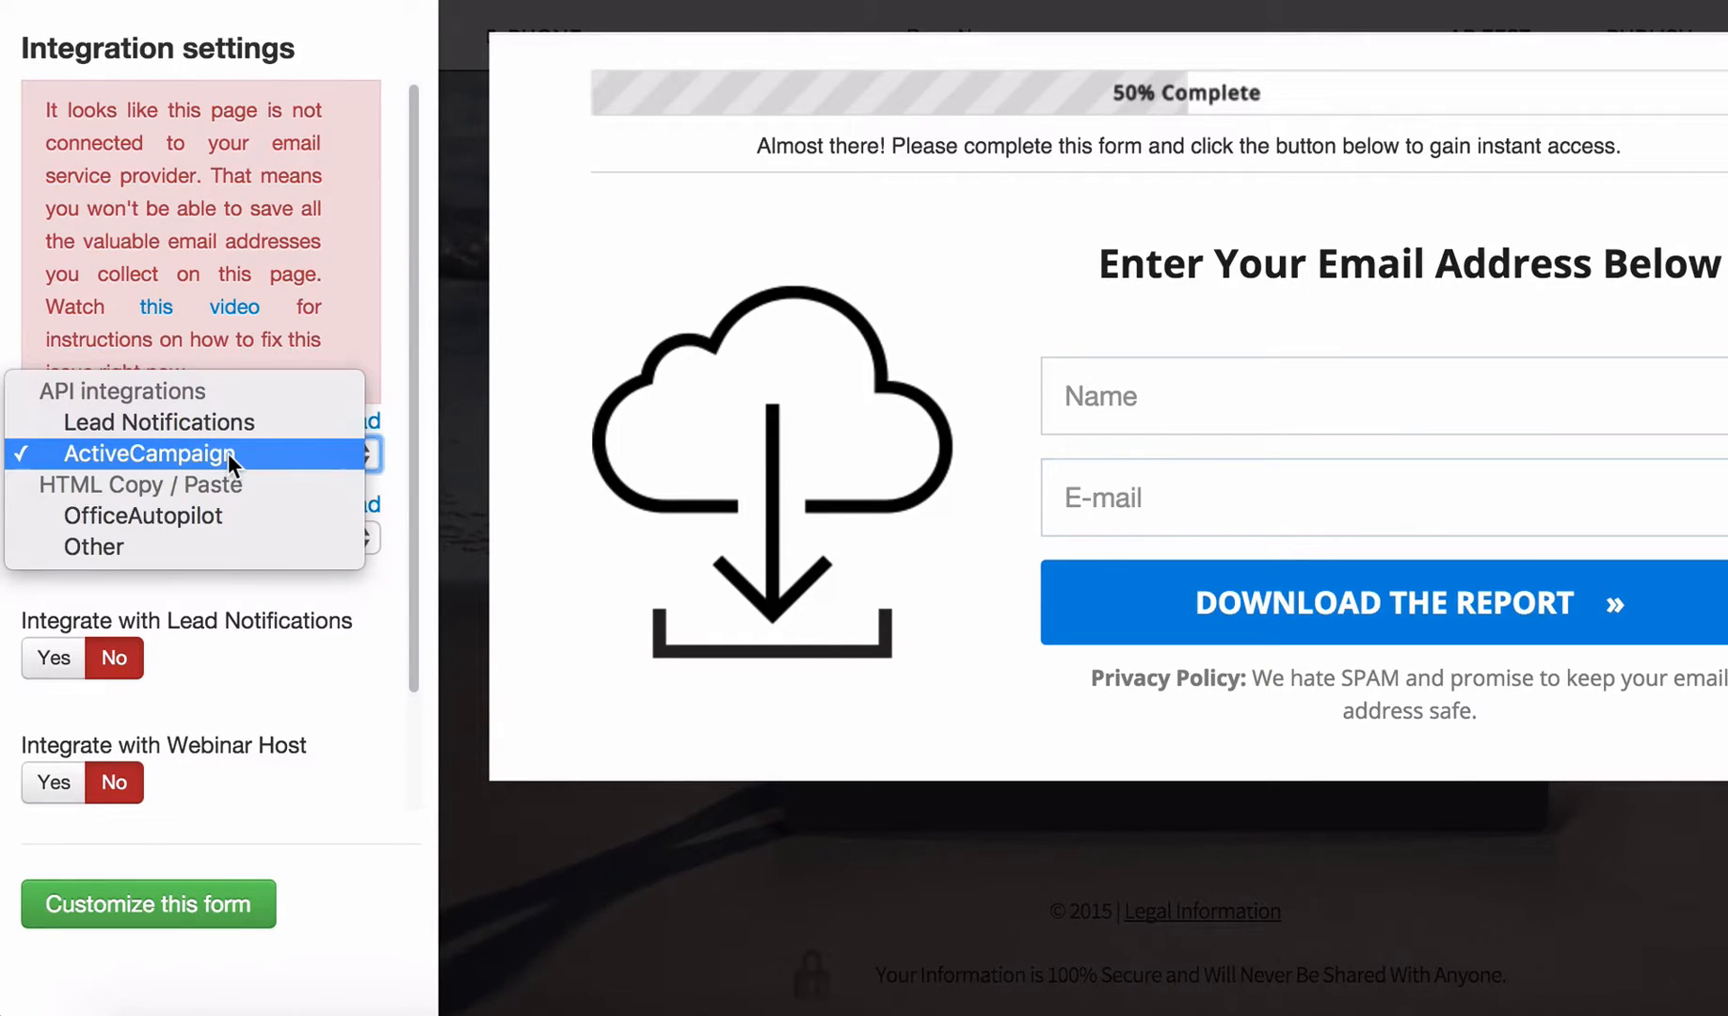
click(227, 453)
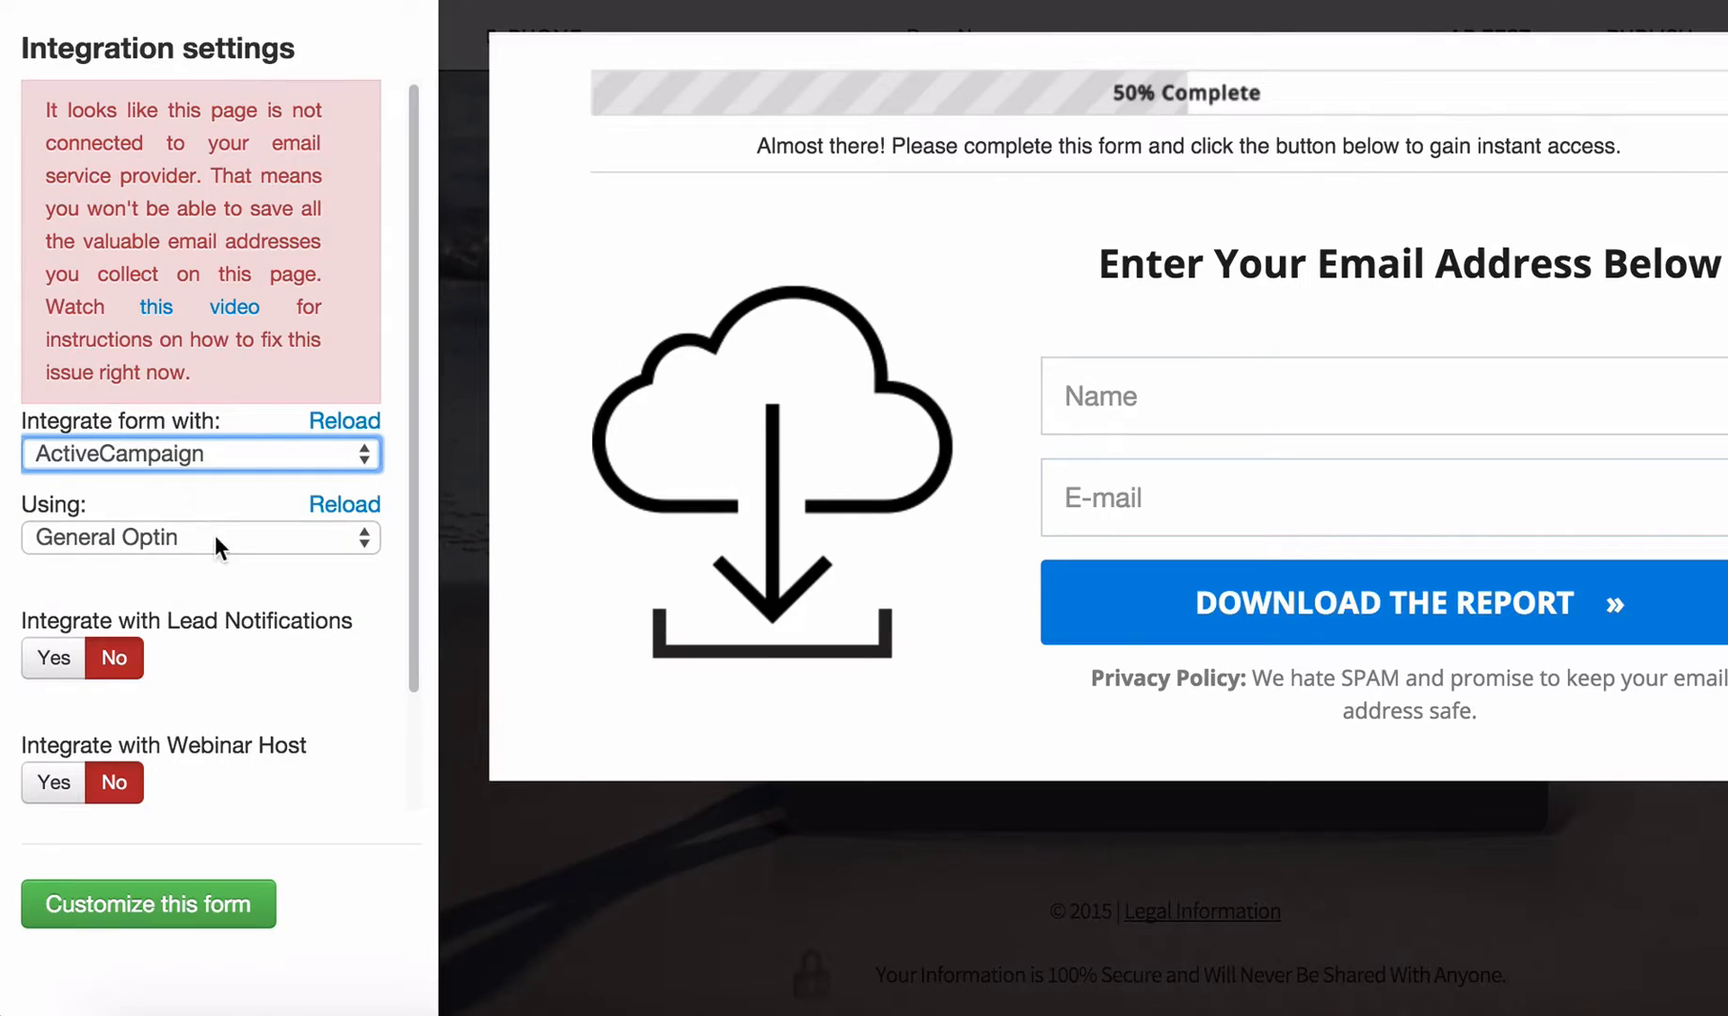
- Reload the available ActiveCampaign forms and set the opt-in form to use Running Guide
click(218, 546)
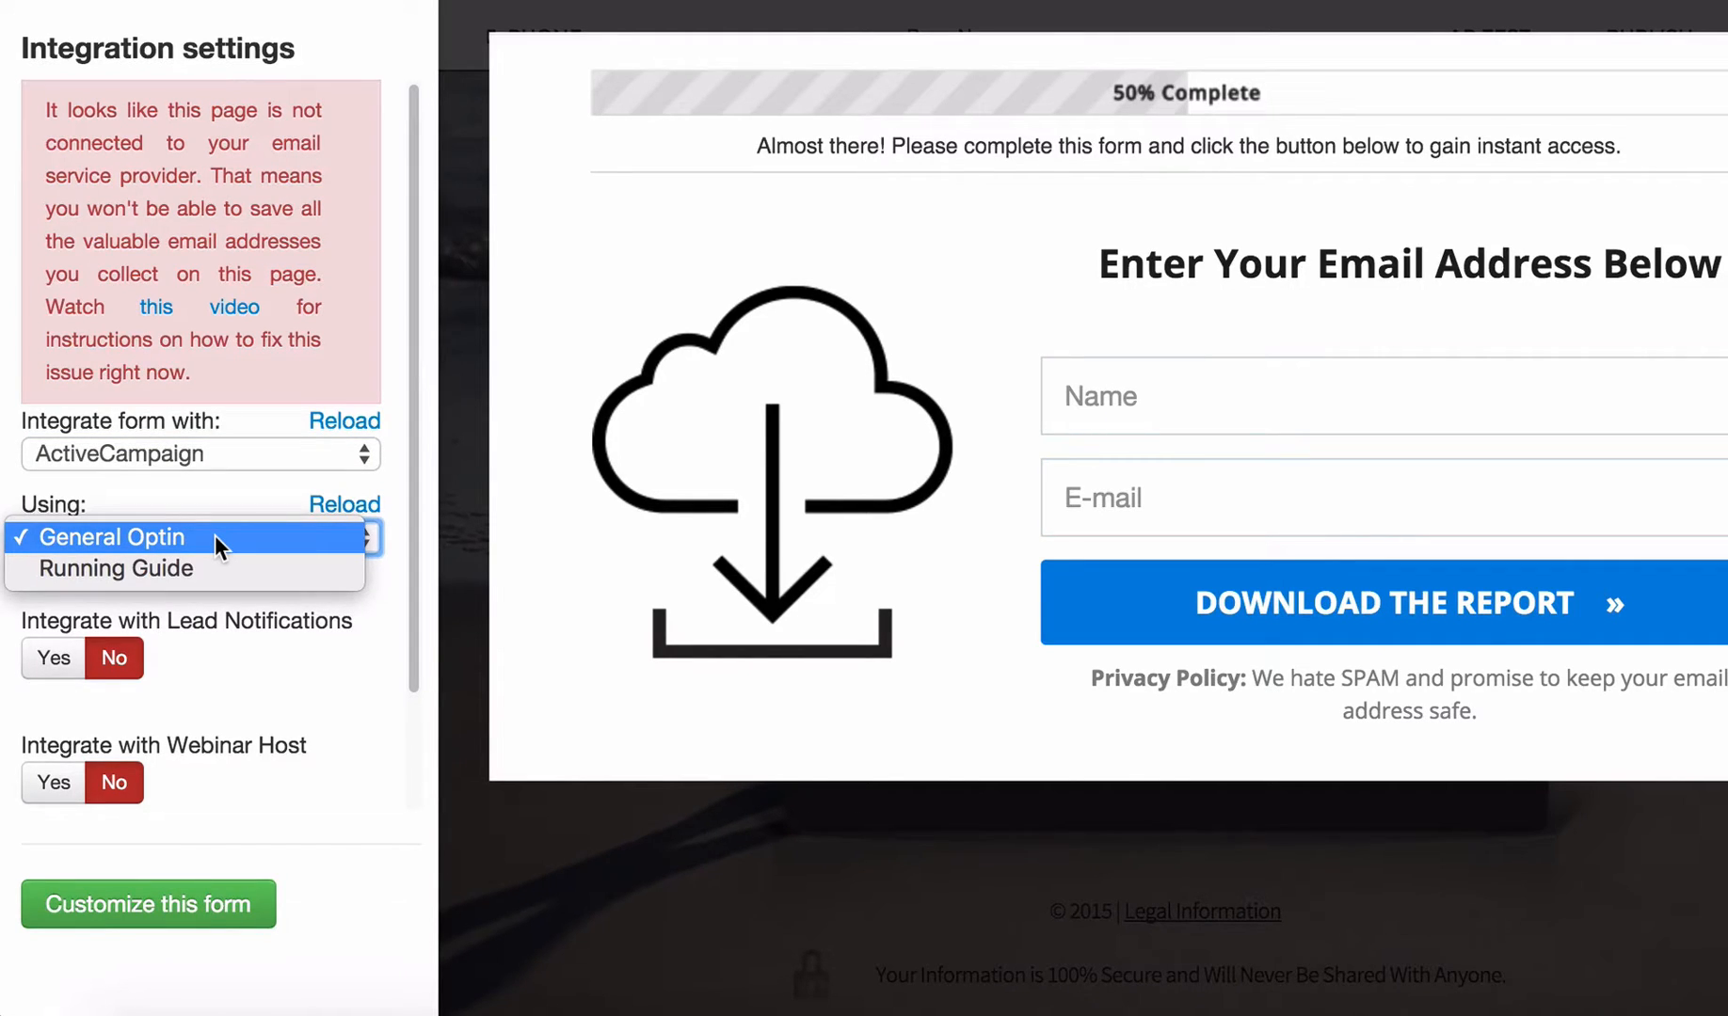
click(270, 643)
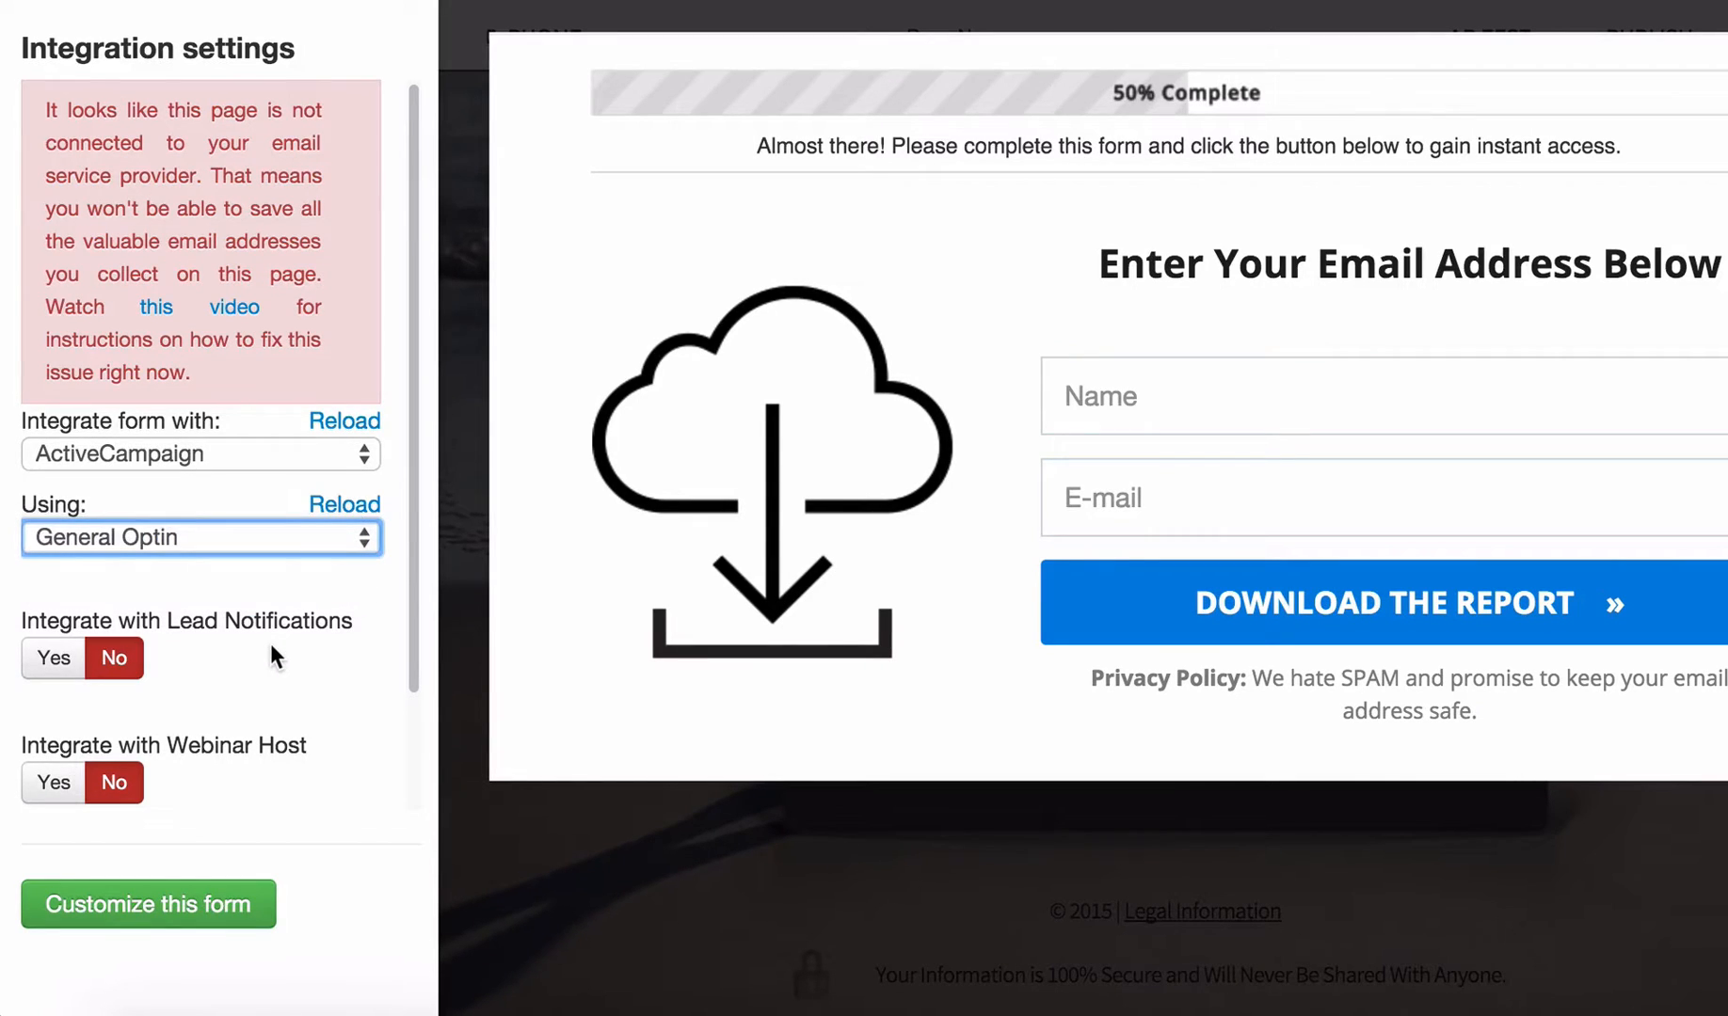
click(334, 504)
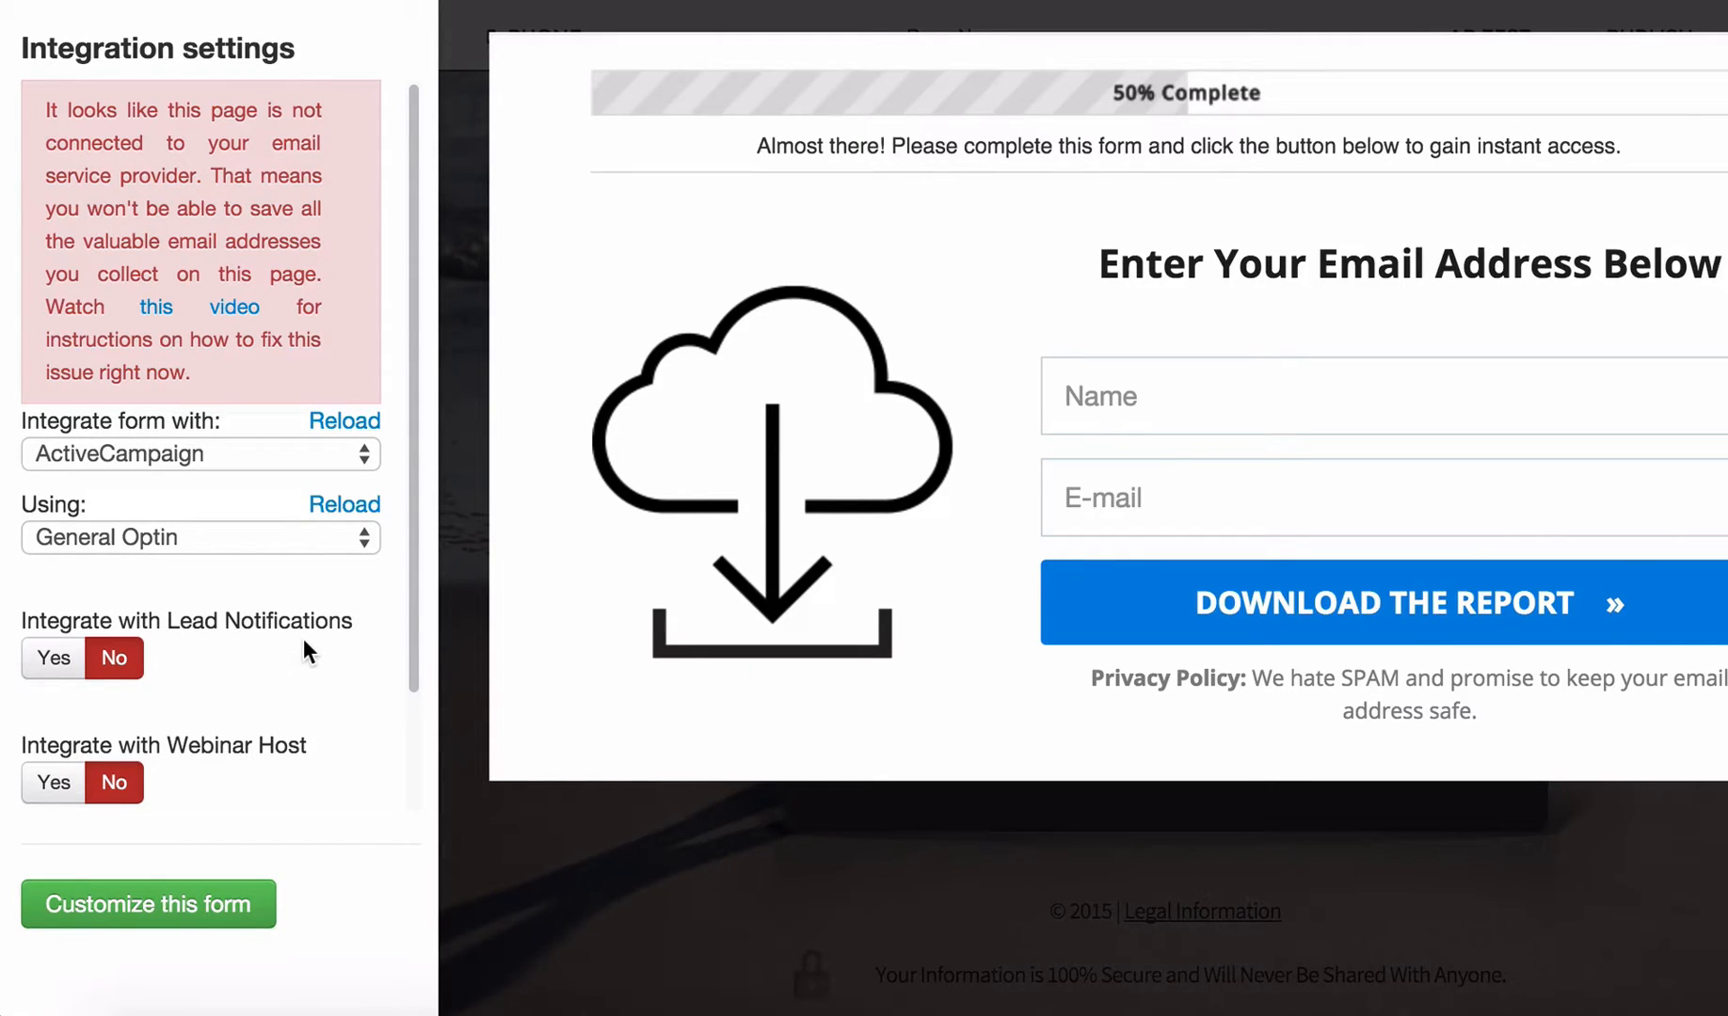
click(250, 537)
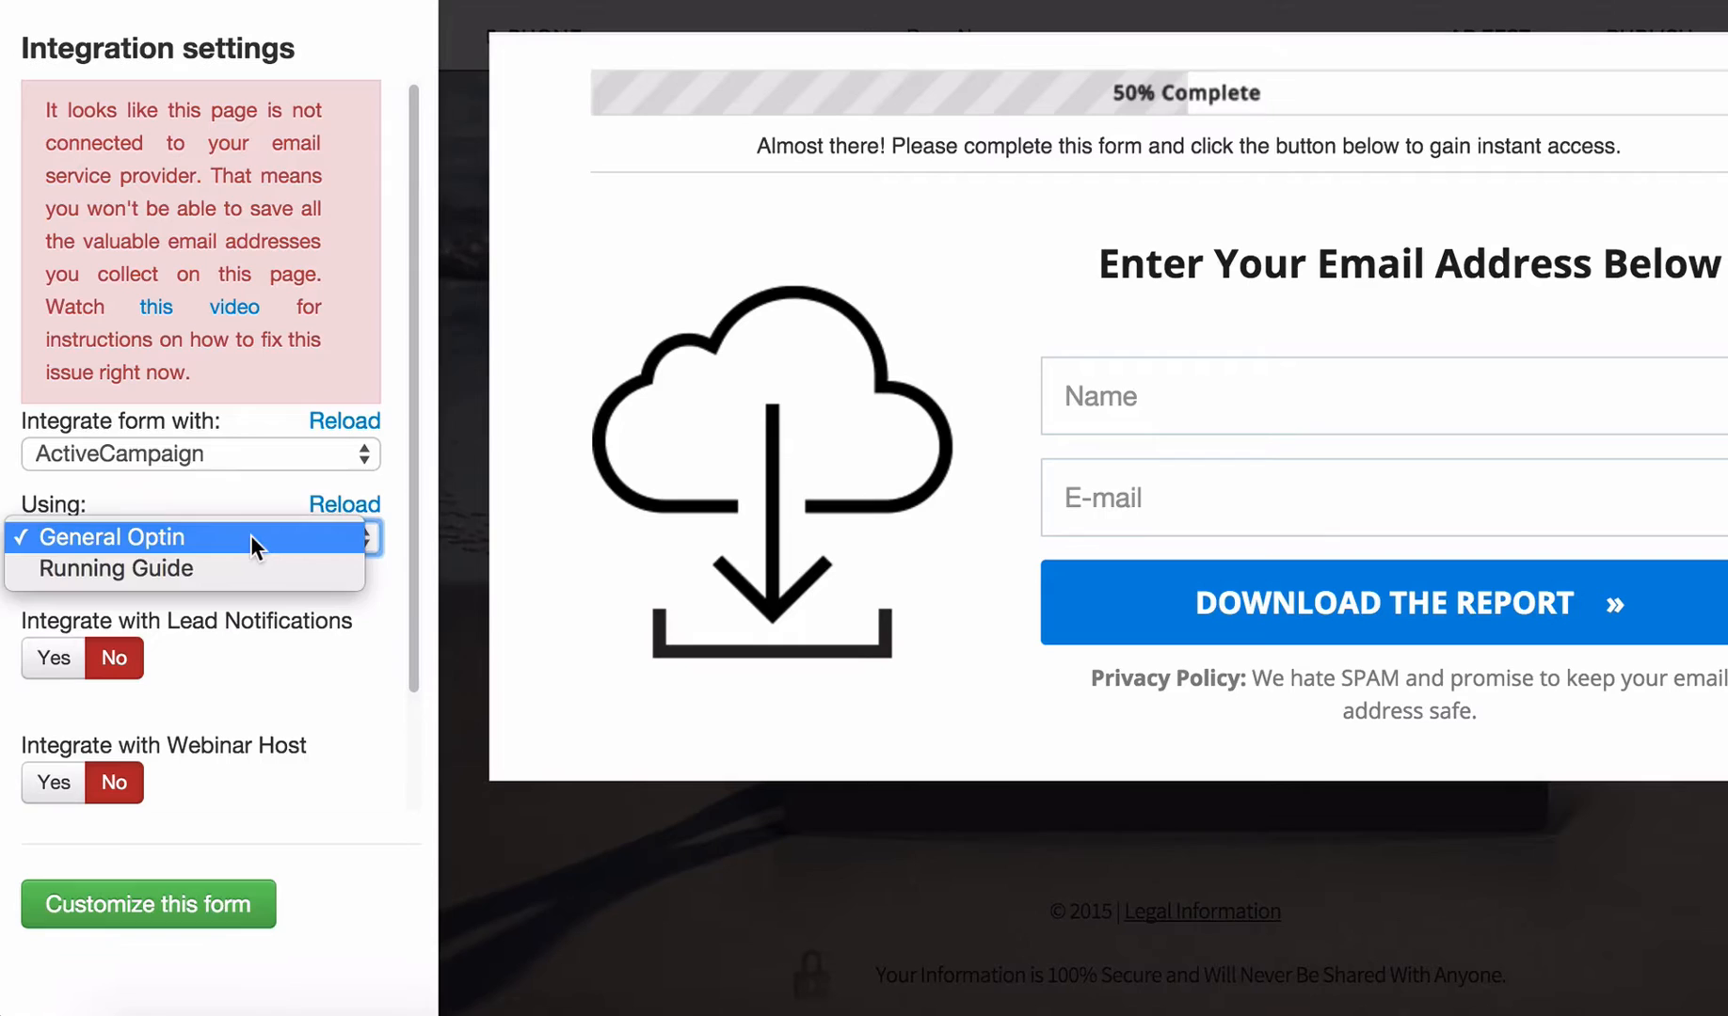
click(208, 569)
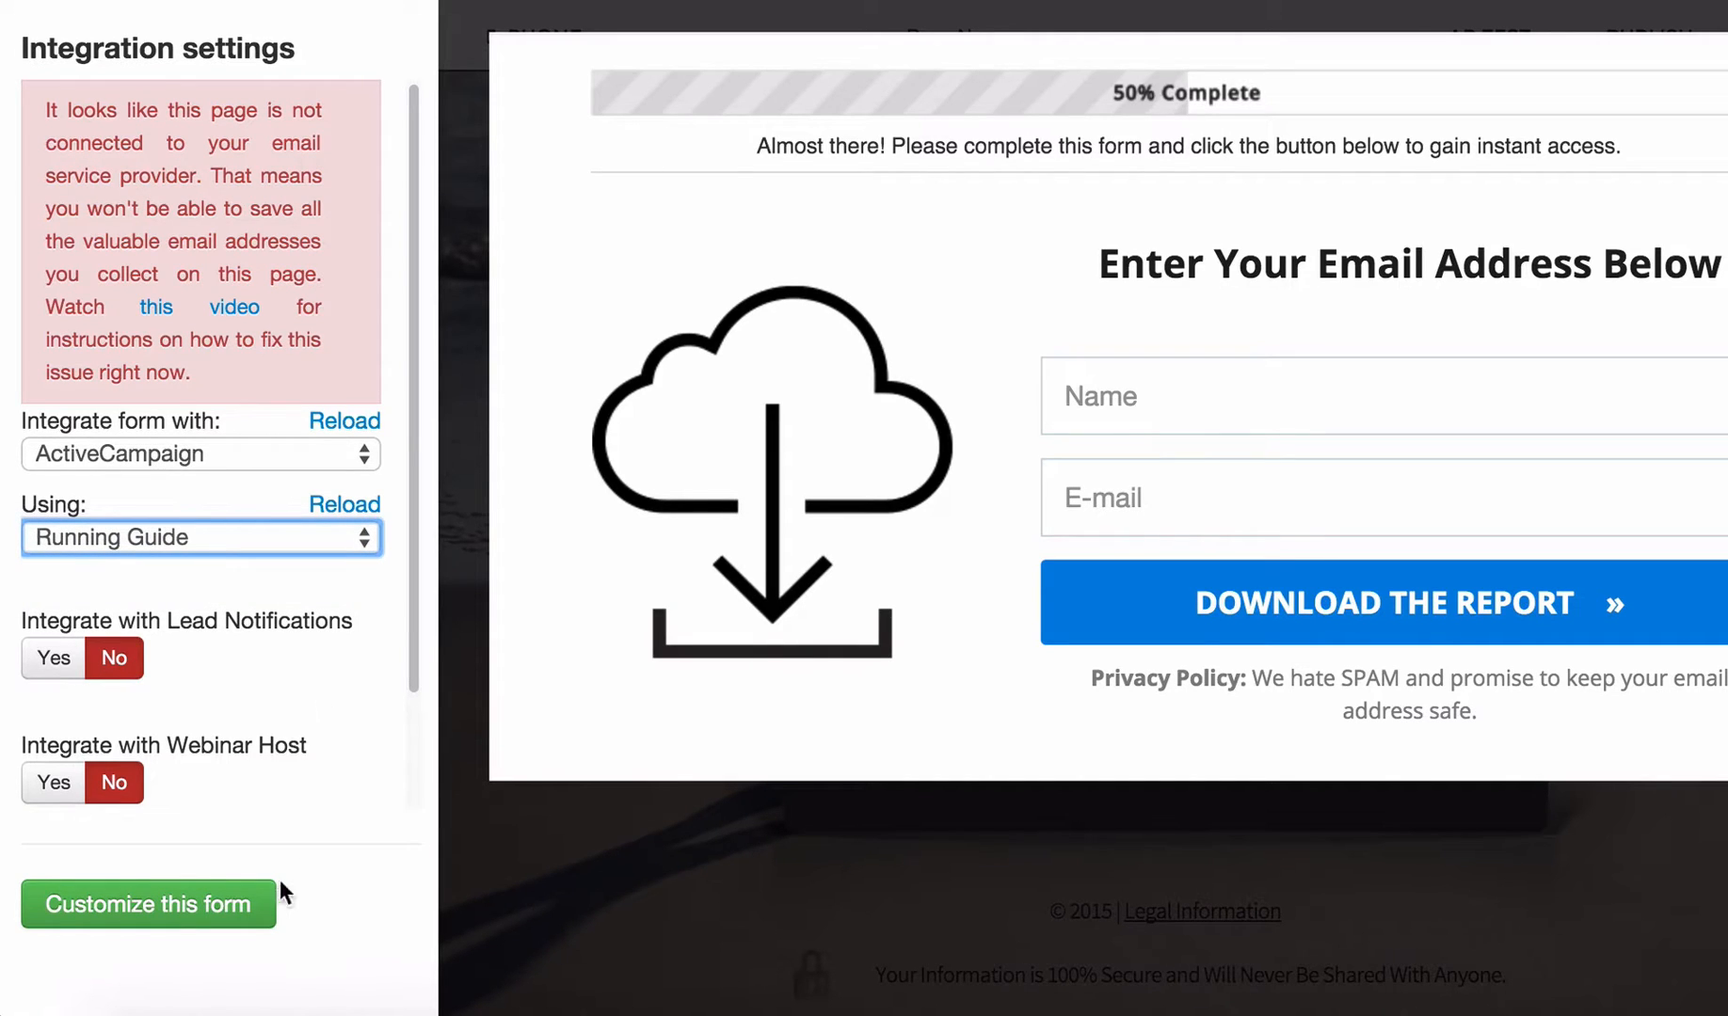
- Start customizing the opt-in form and include the firstname field alongside email
click(202, 905)
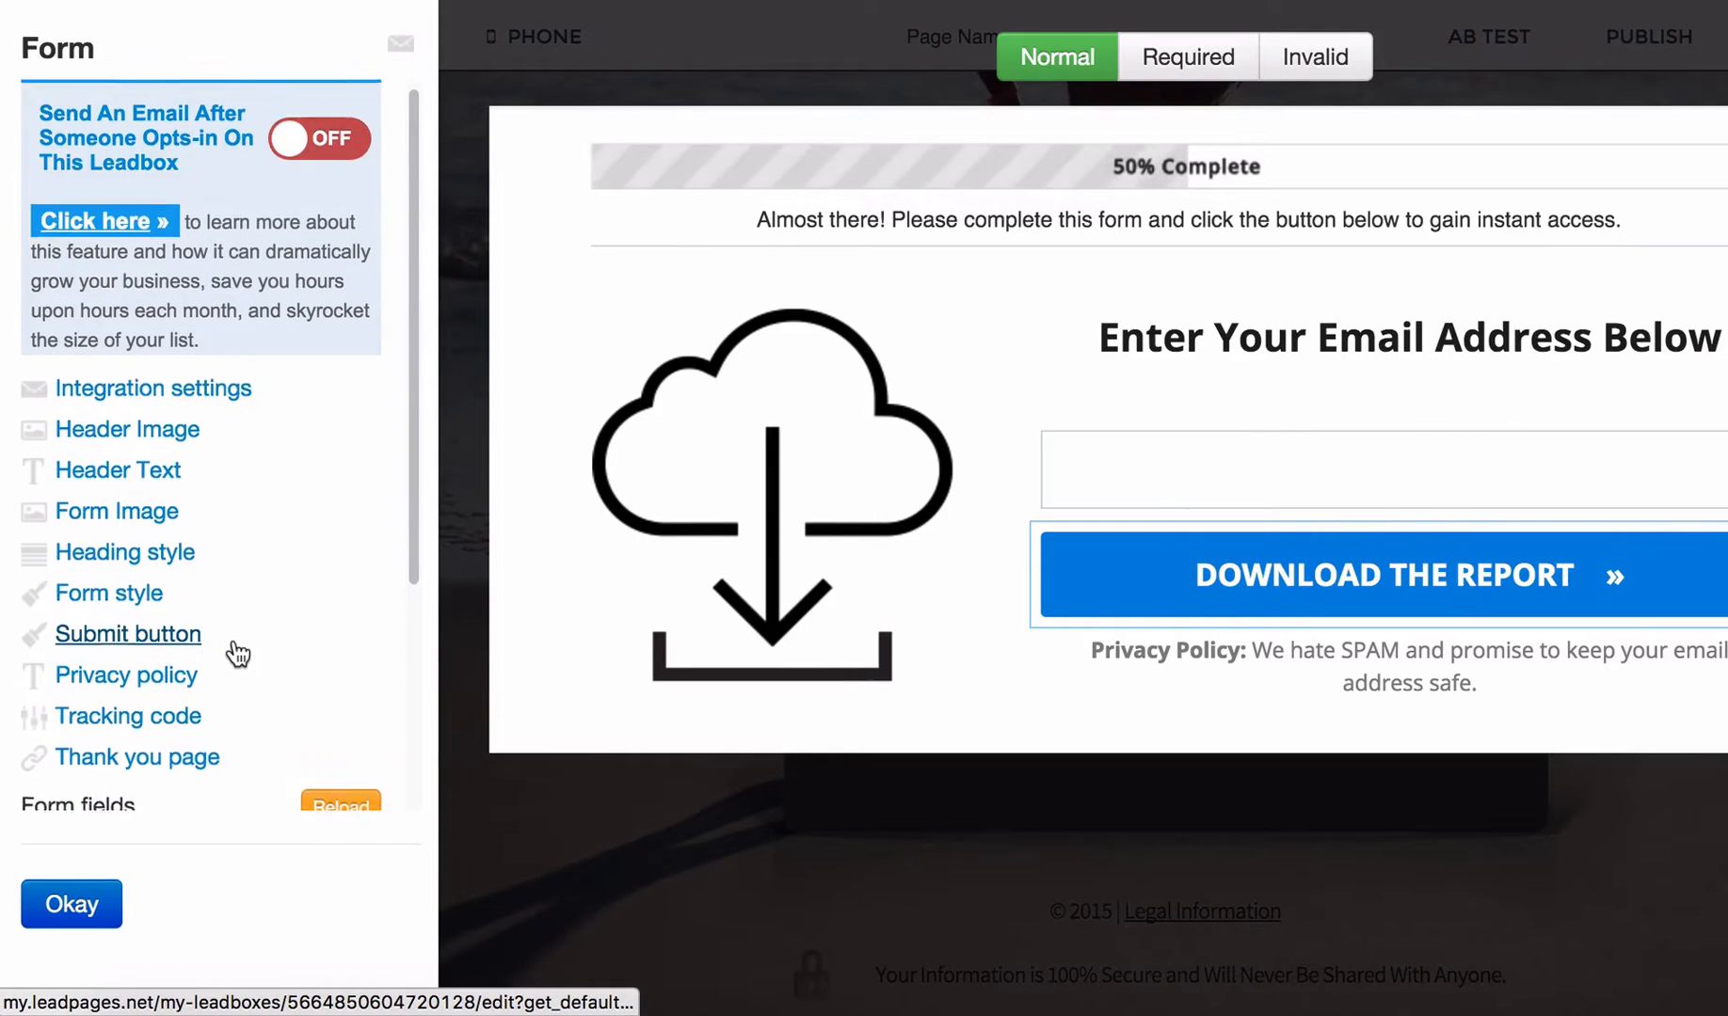
scroll(235, 649, down, 3)
scroll(237, 654, down, 1)
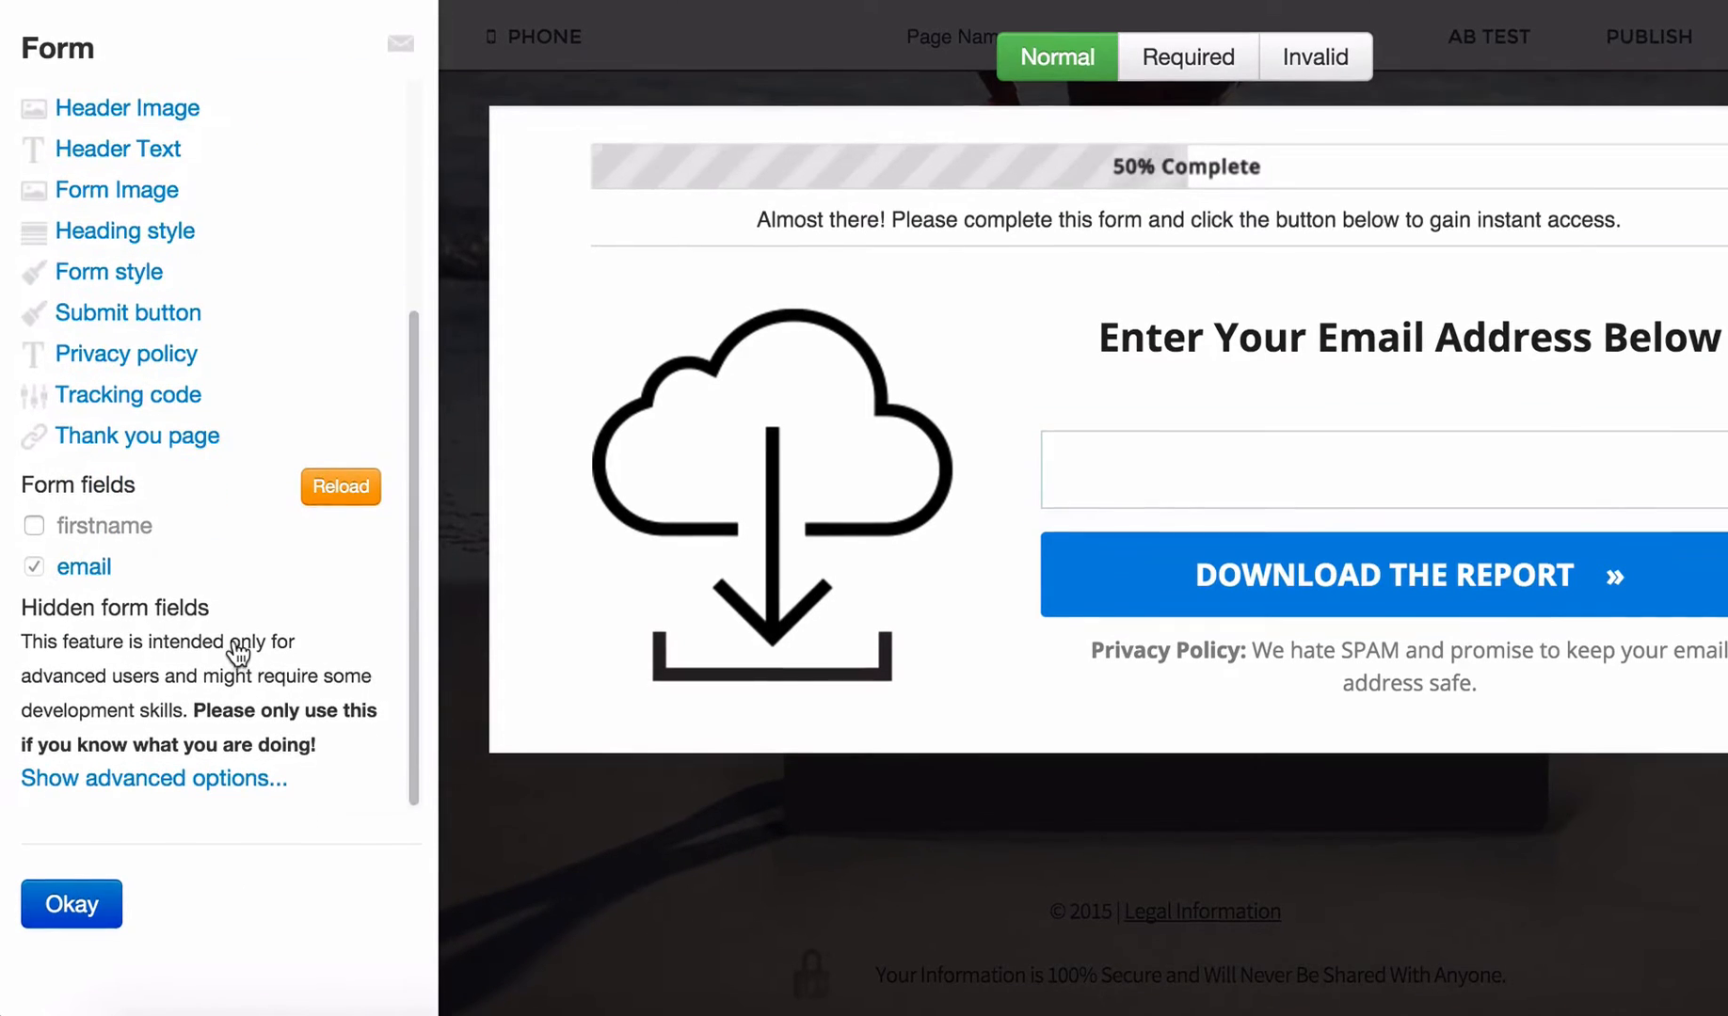
click(33, 526)
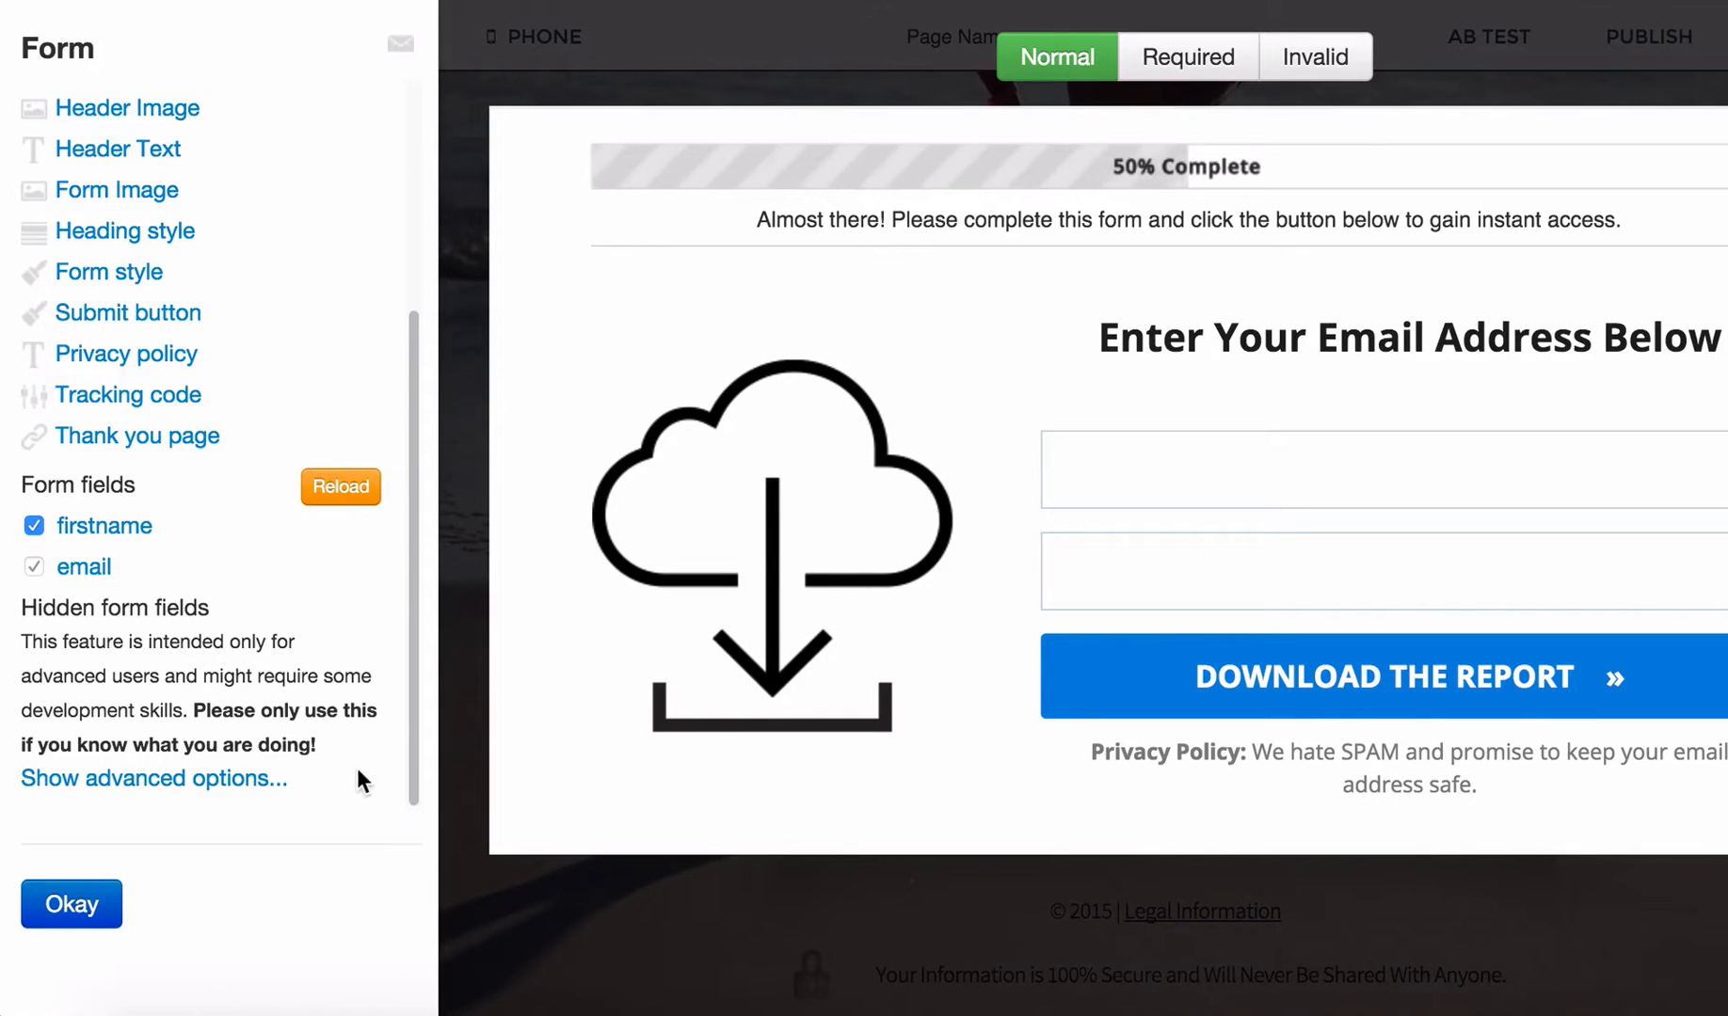
- Set the placeholder text of the form's upper input field, email, to "Frist name"
click(1145, 462)
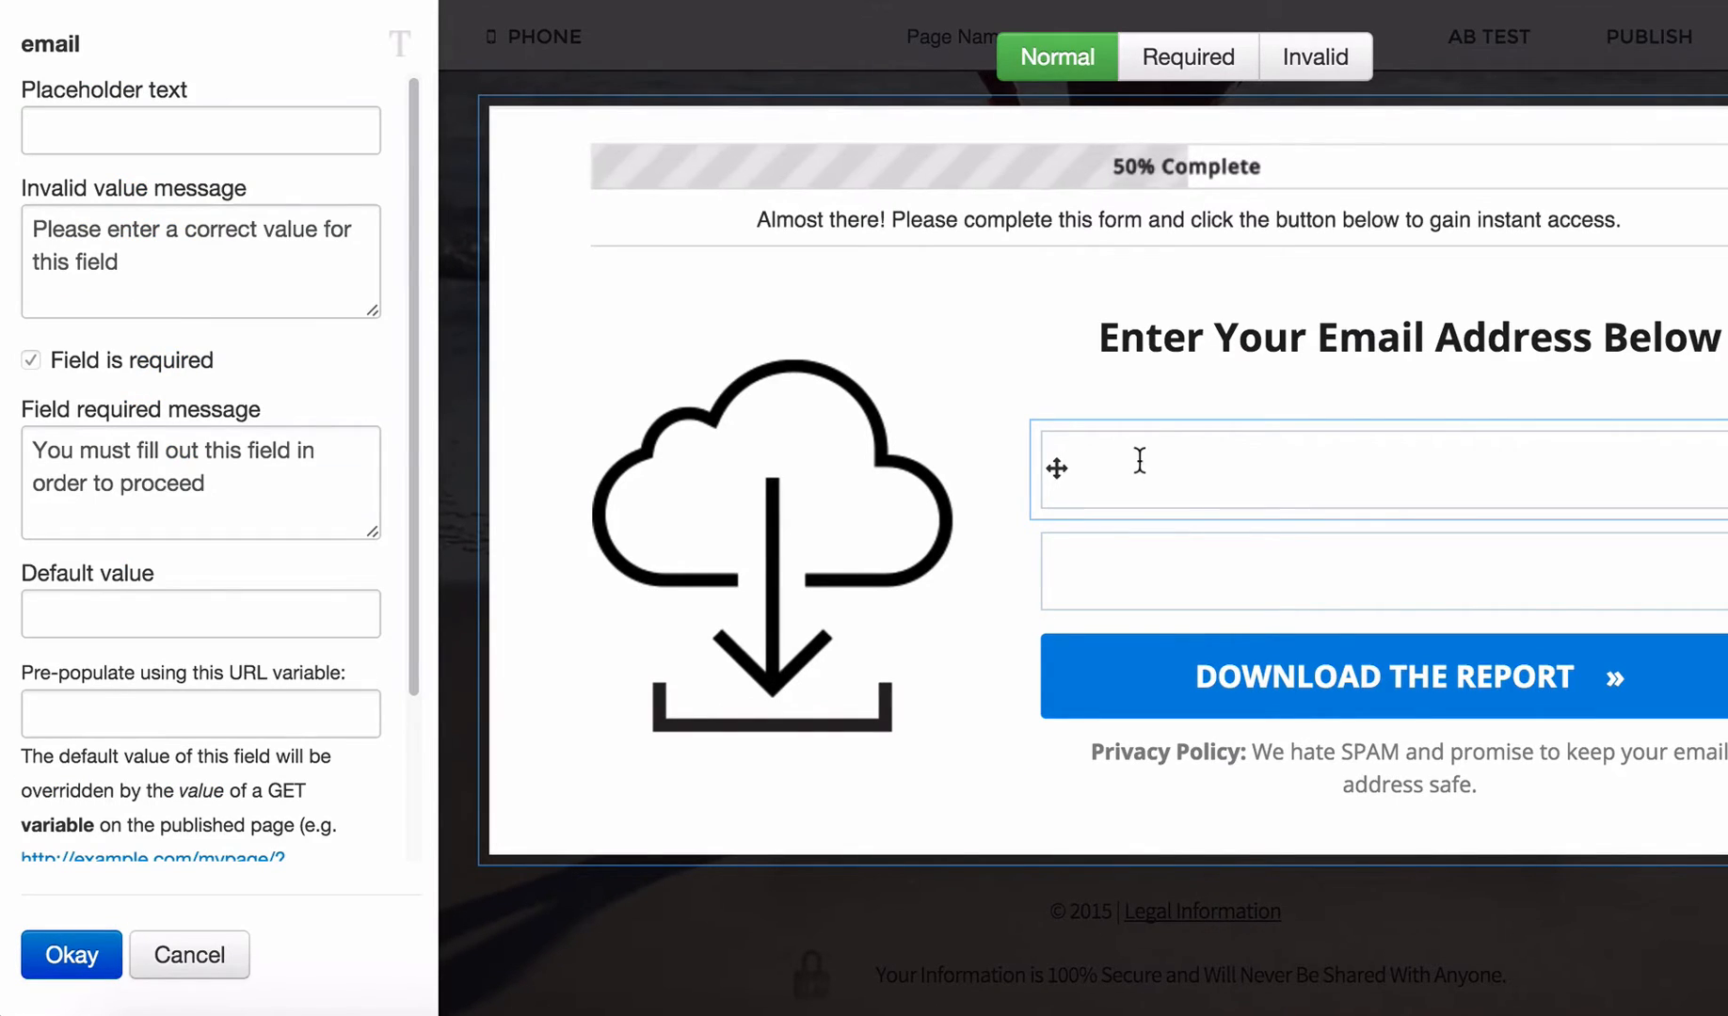
click(255, 129)
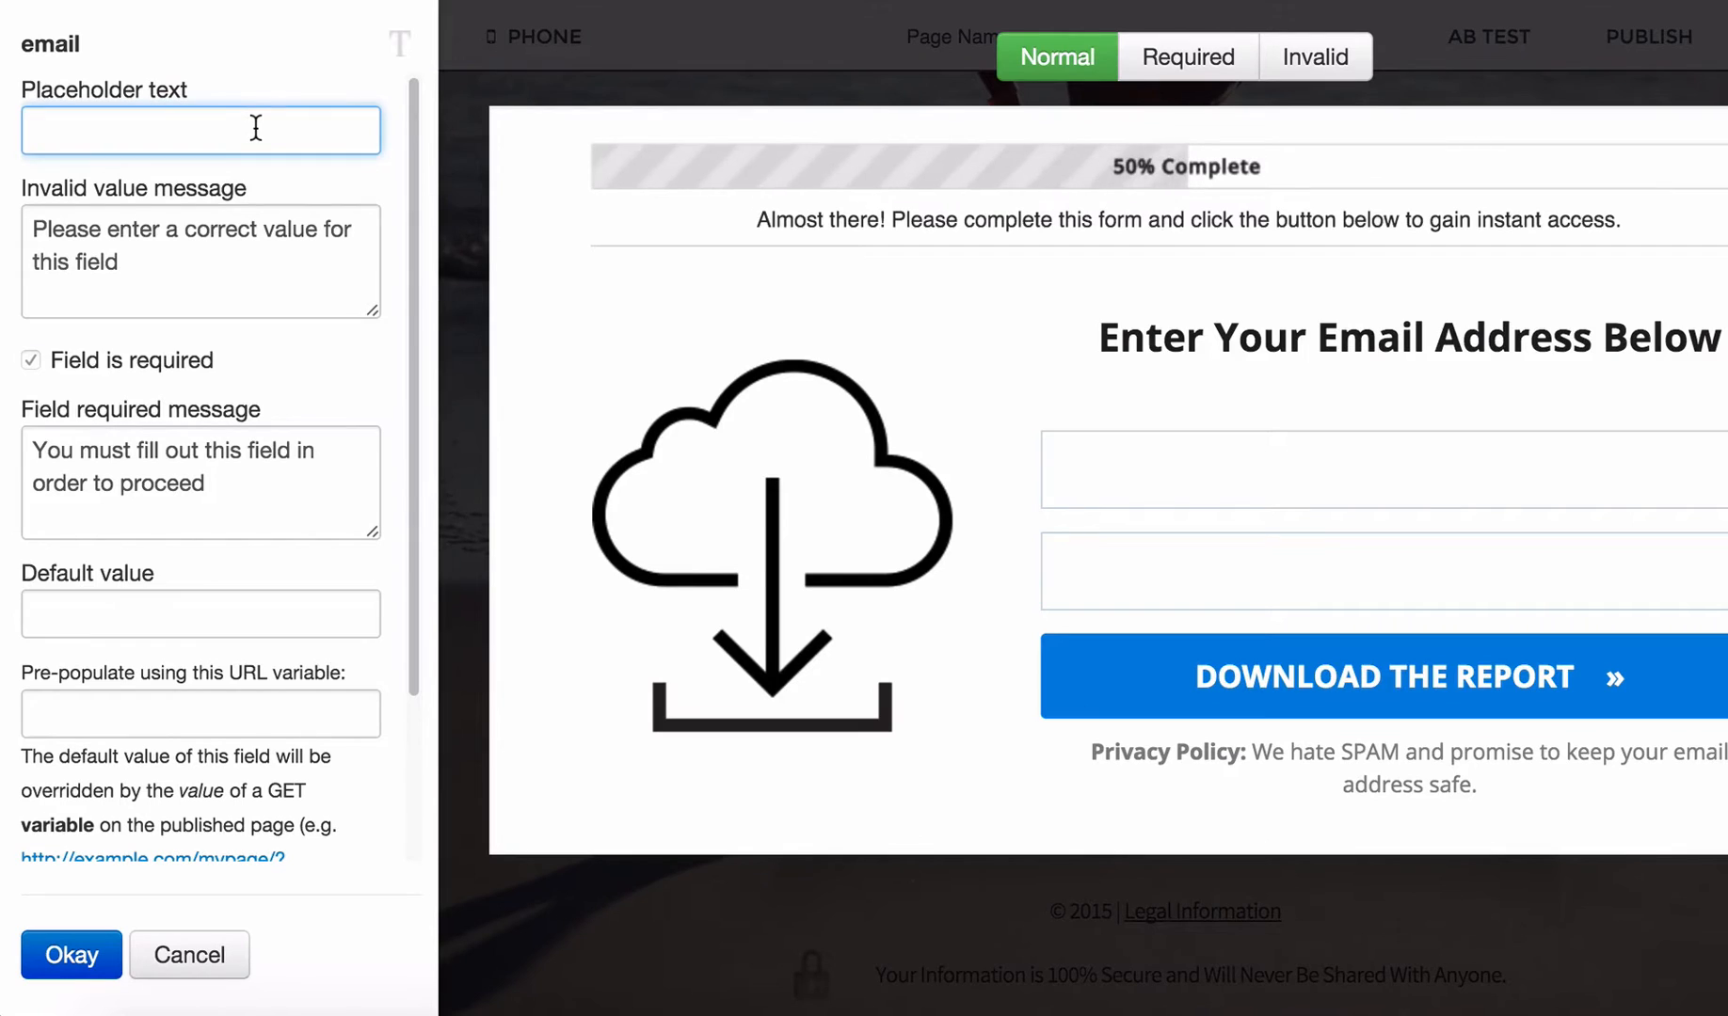
text(Fr)
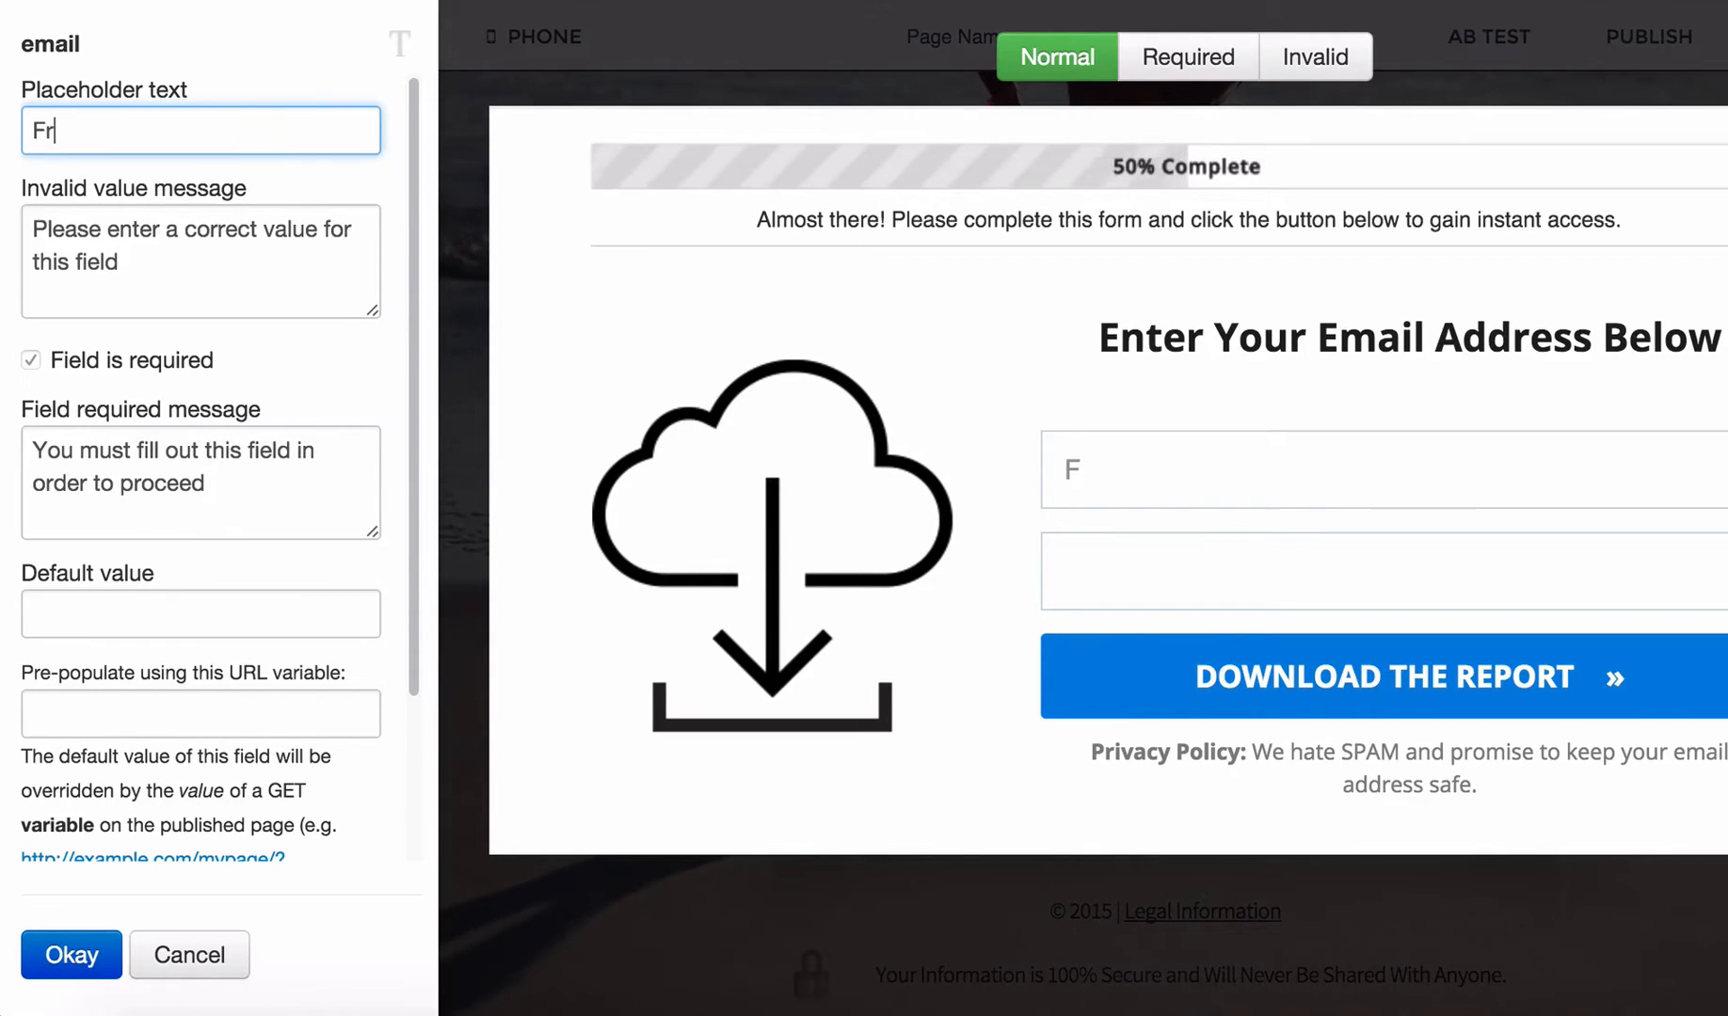
text(ist name)
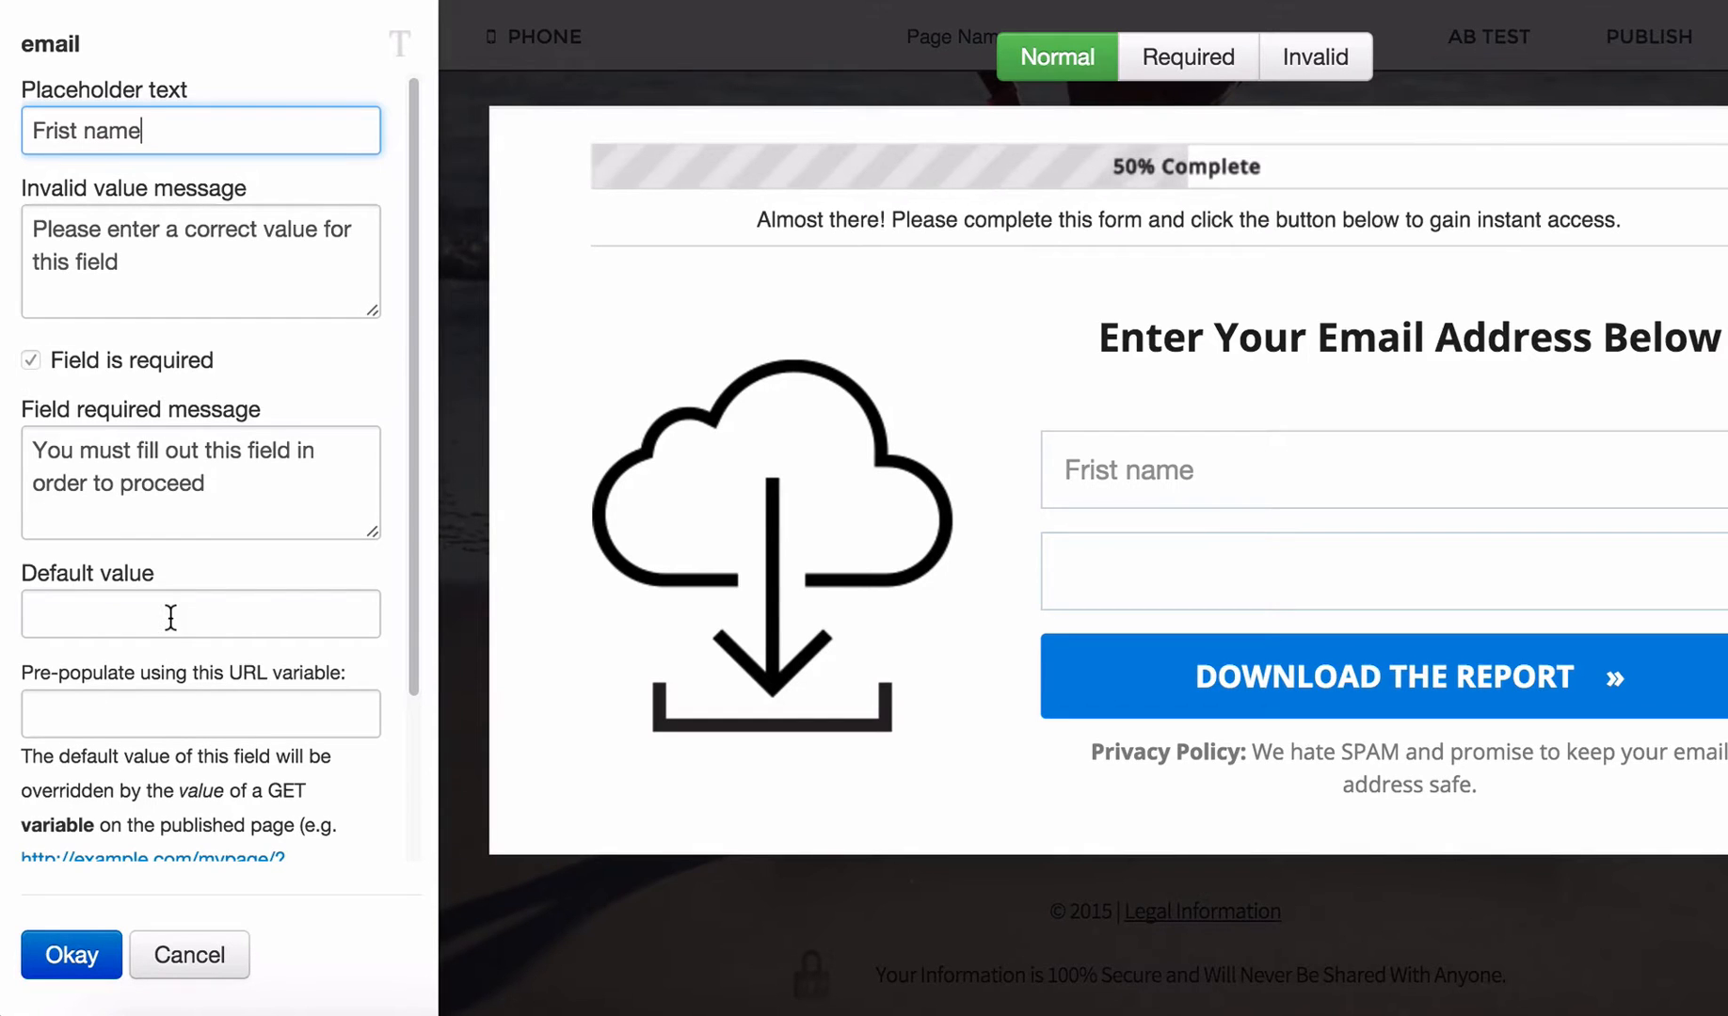
scroll(224, 640, down, 4)
scroll(224, 640, up, 1)
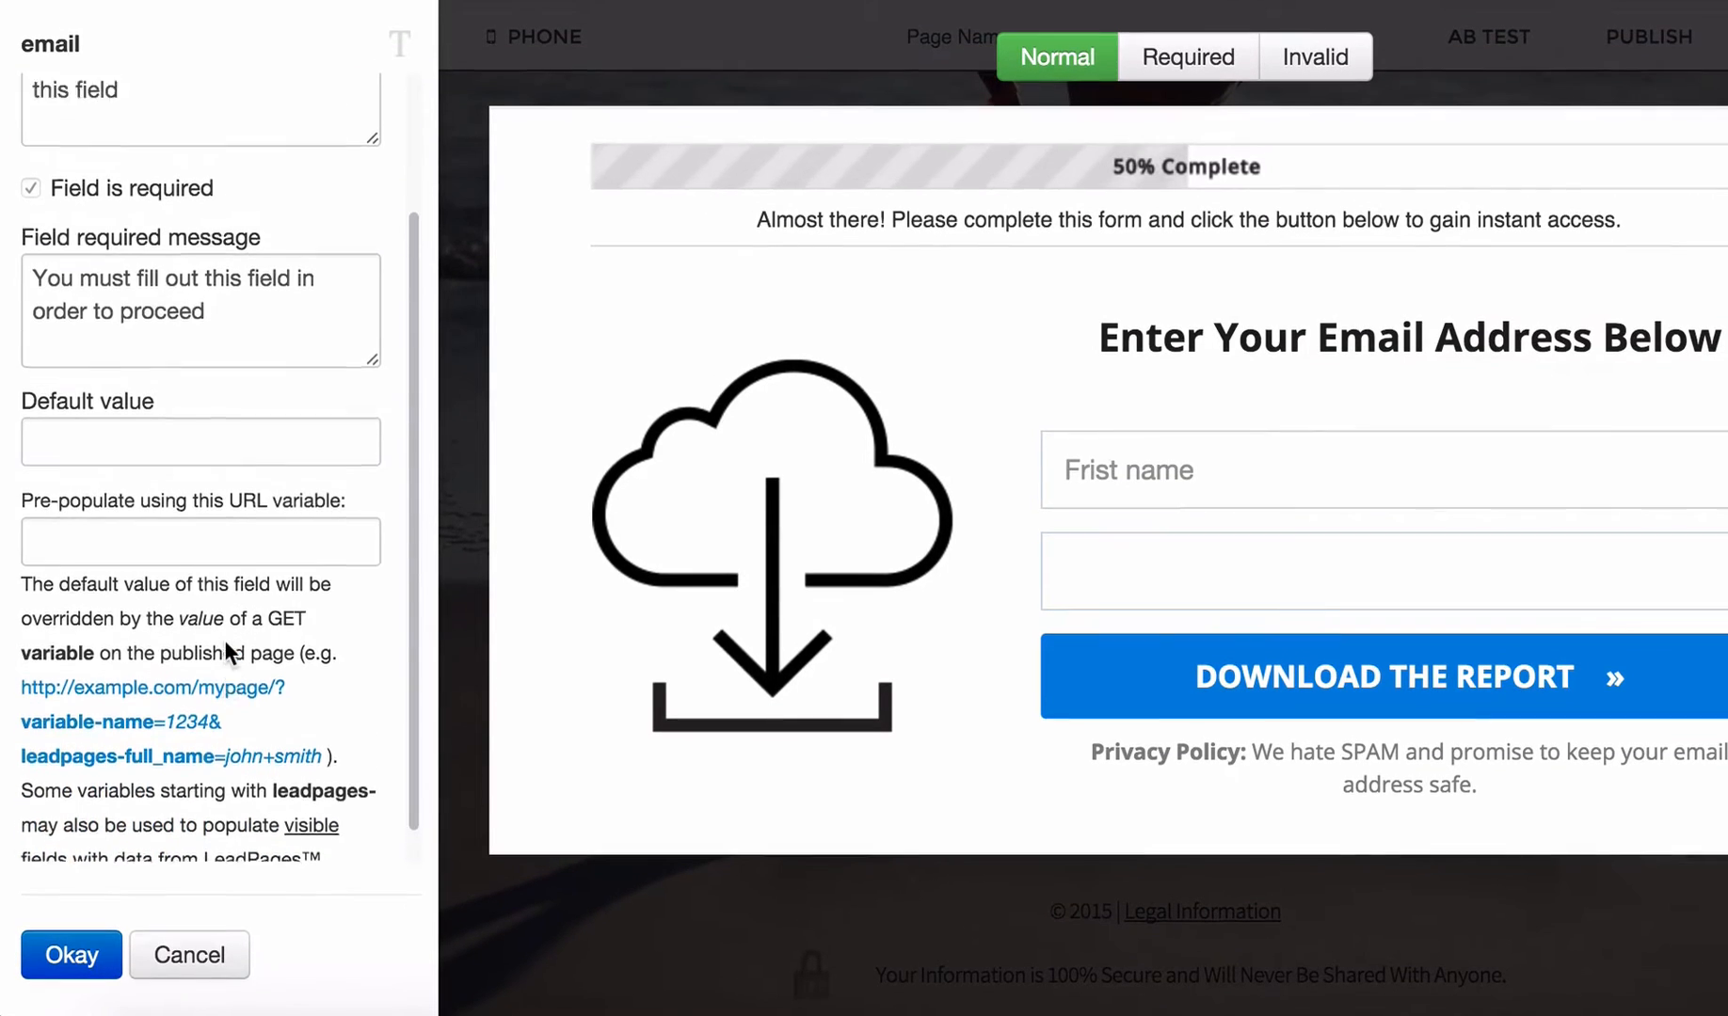
scroll(224, 640, up, 3)
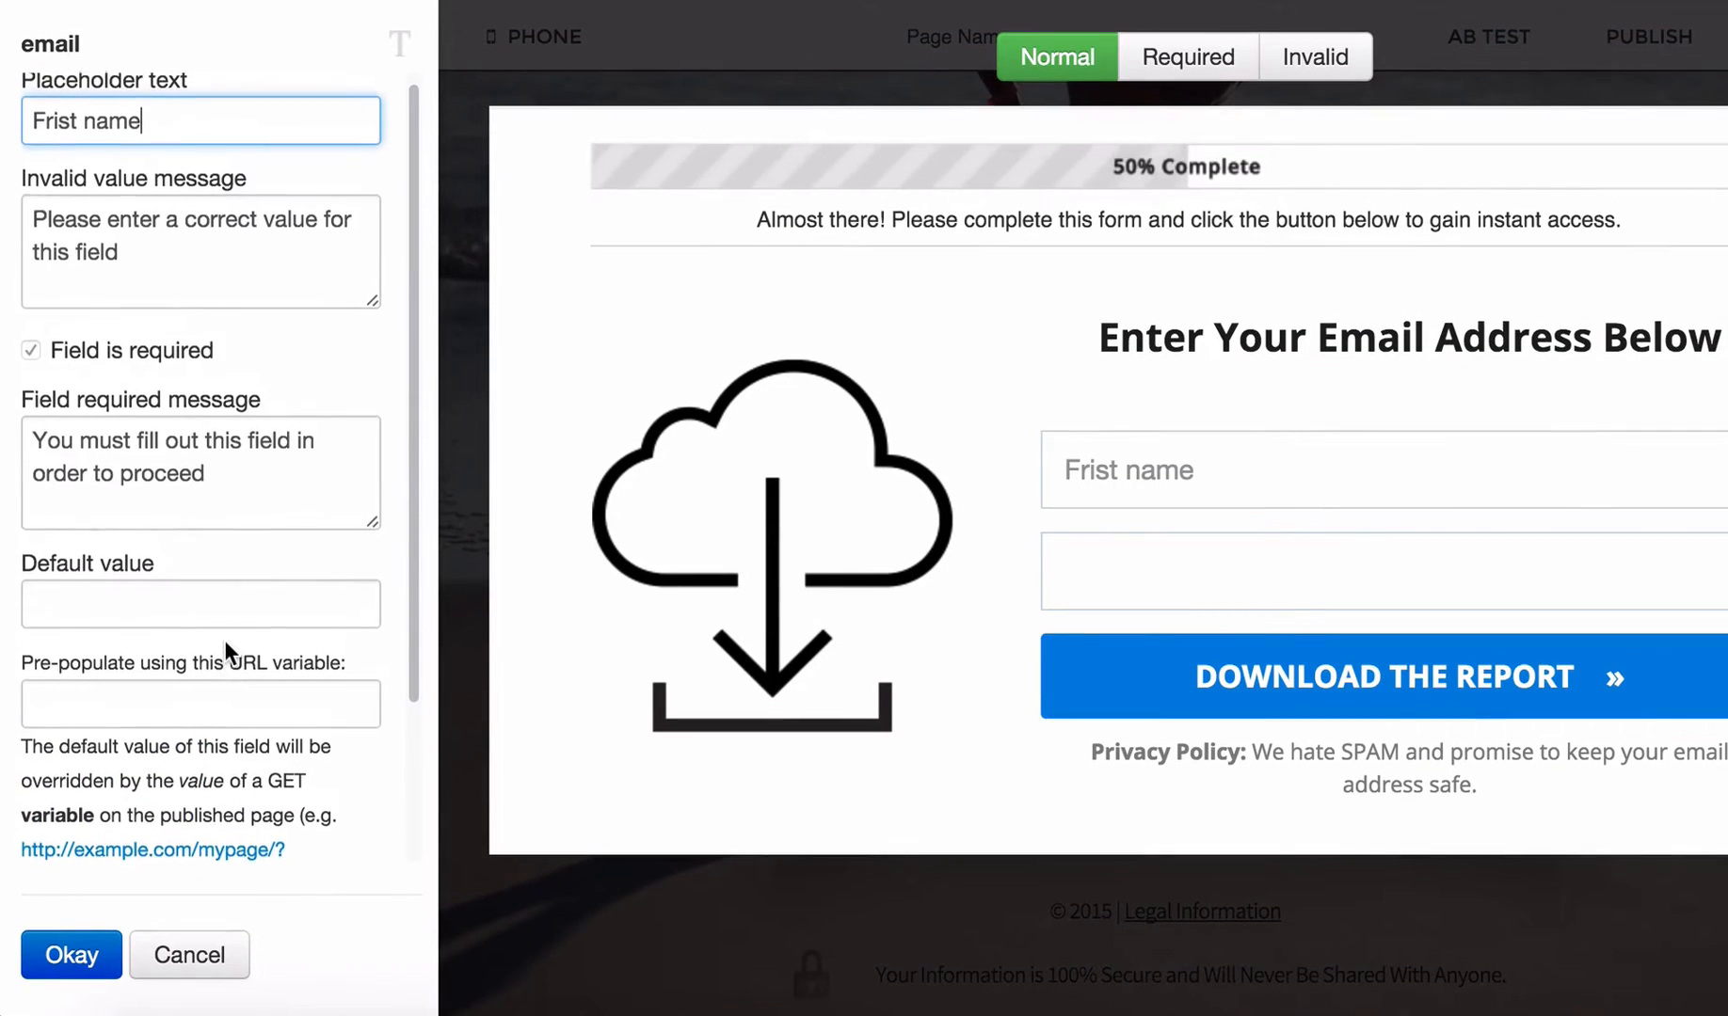
- Set the placeholder text of the lower input field, firstname, to "email address" and accept the field settings
click(1208, 588)
click(225, 131)
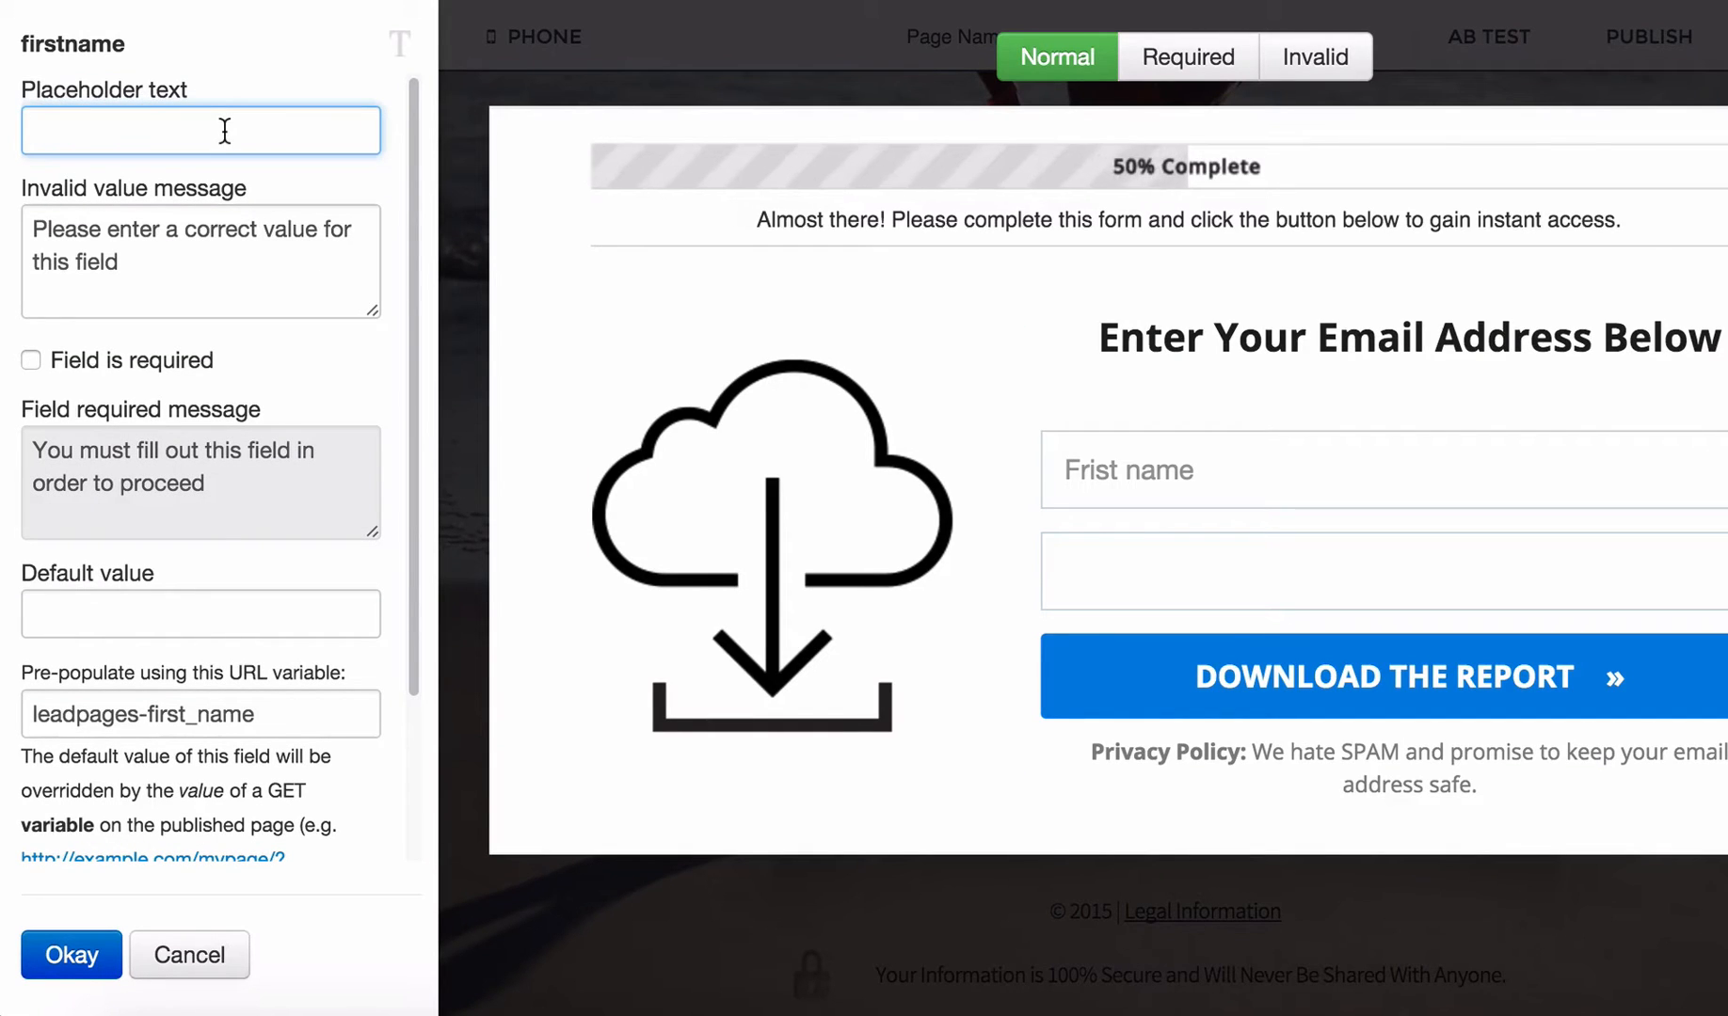
text(email addre)
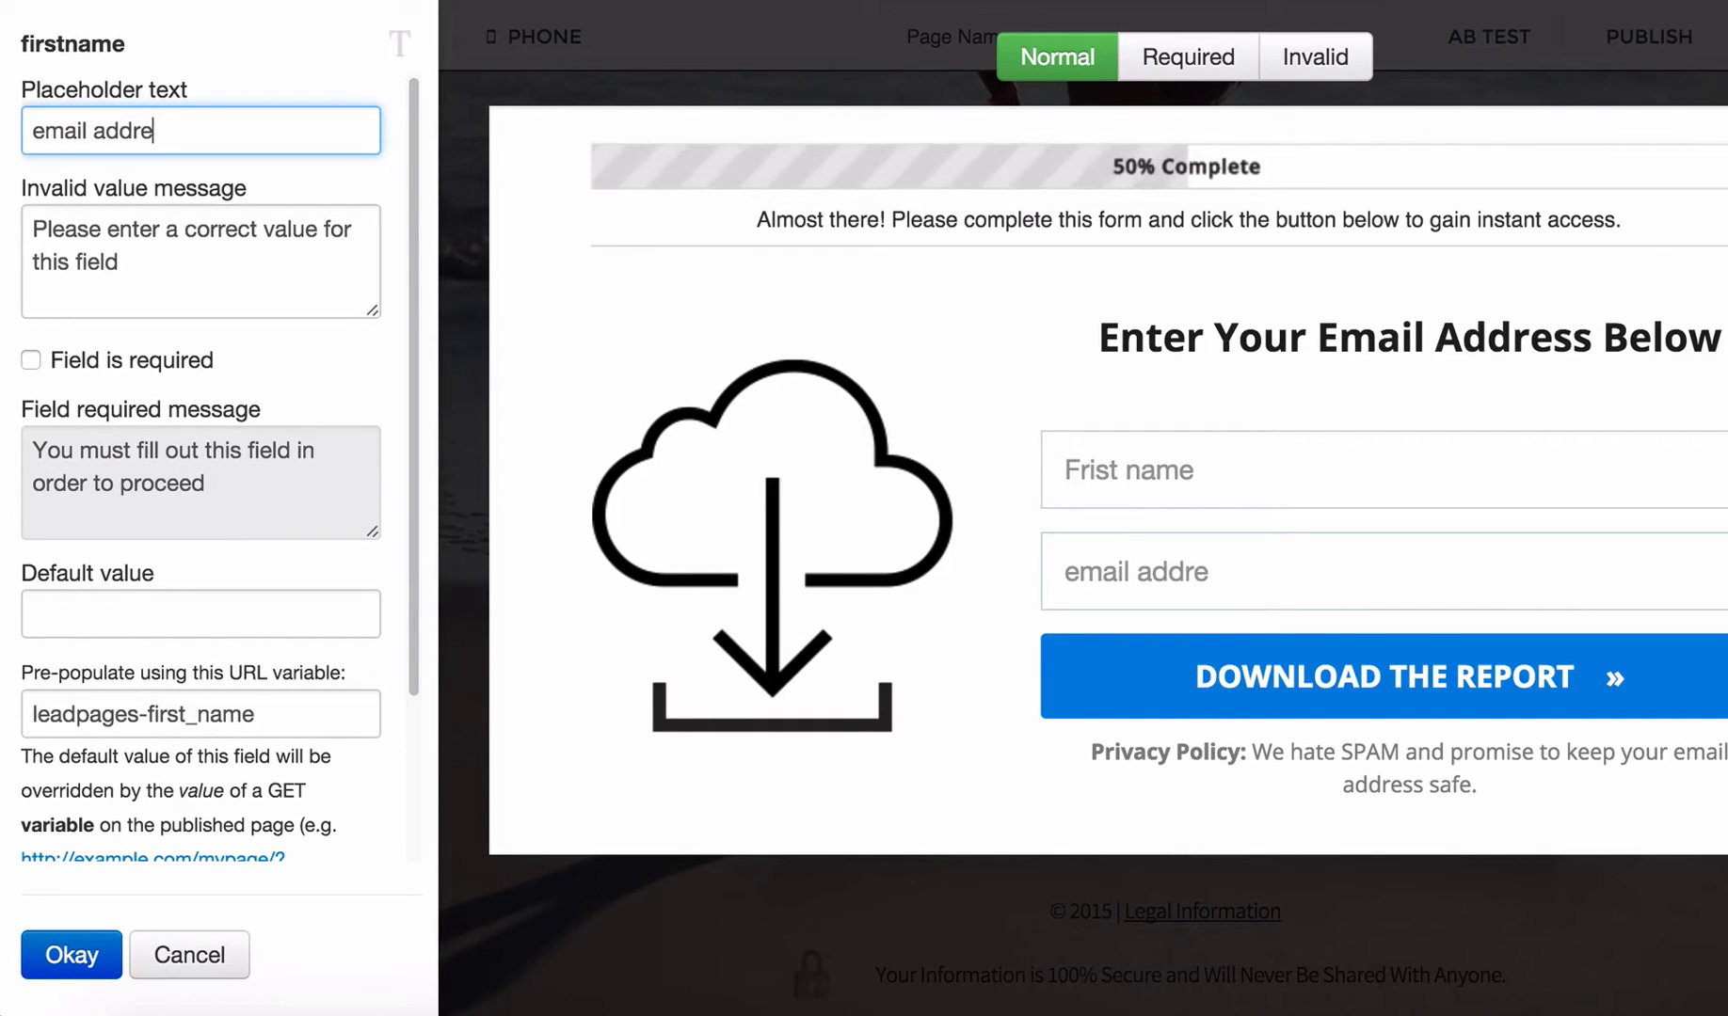
text(ss)
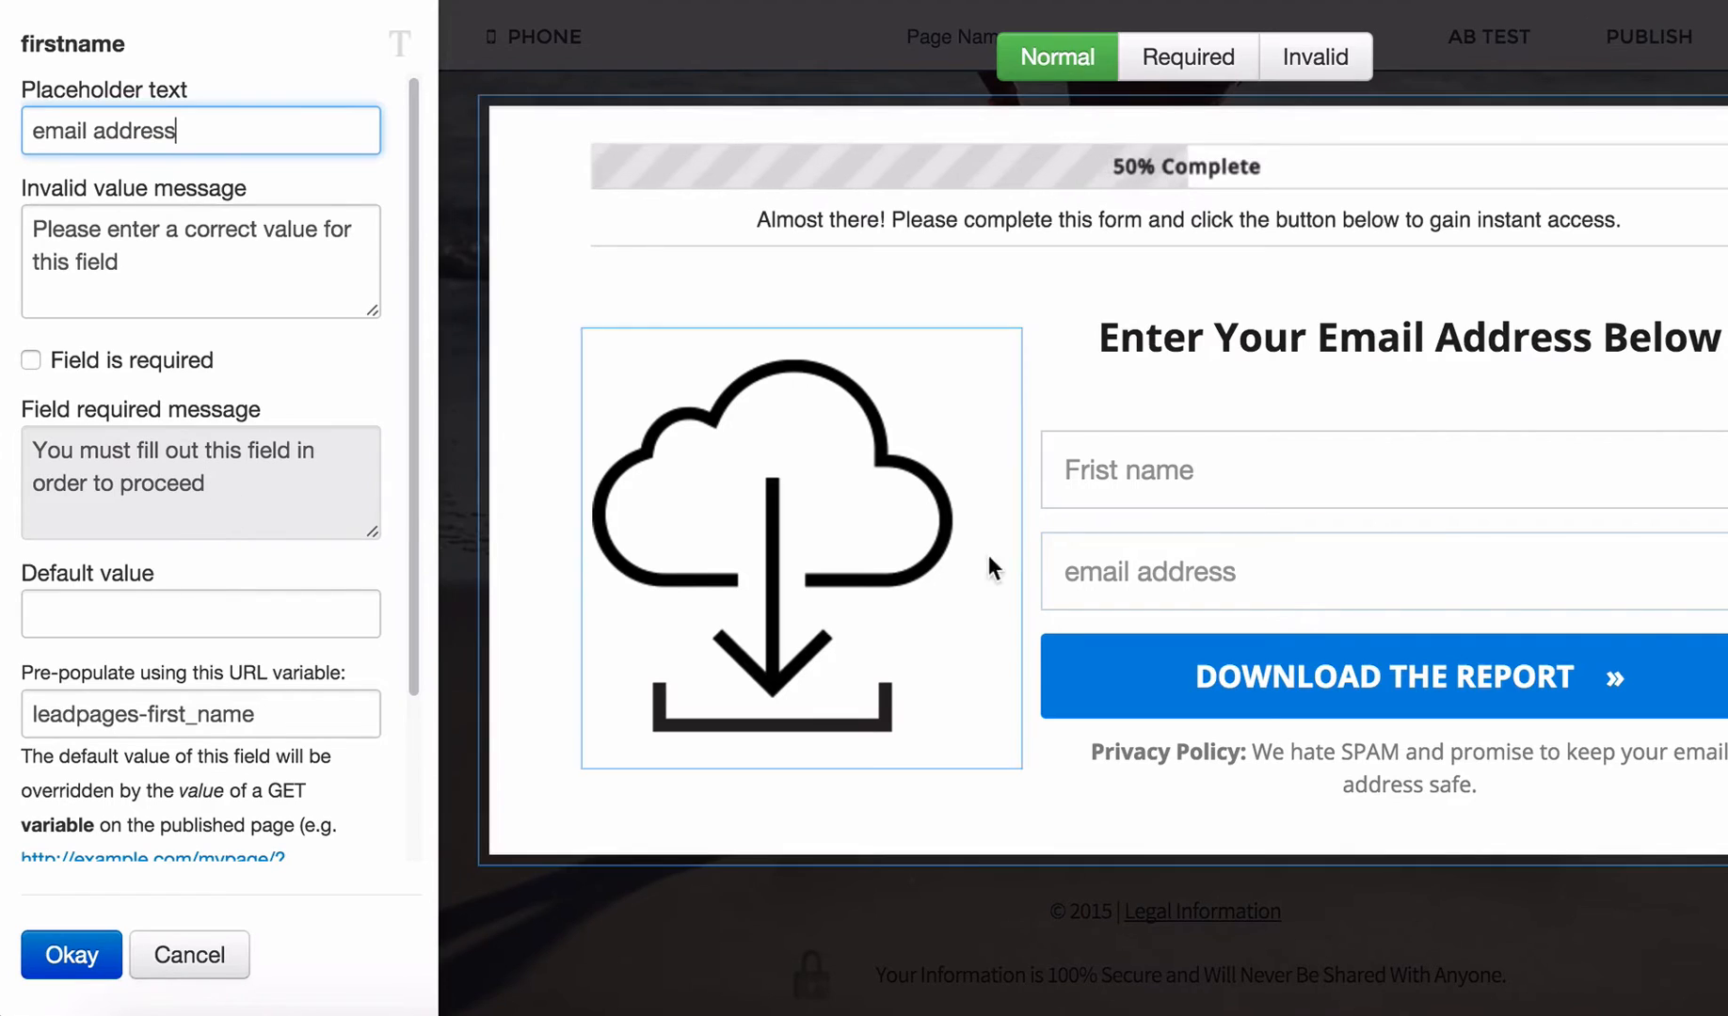
click(213, 621)
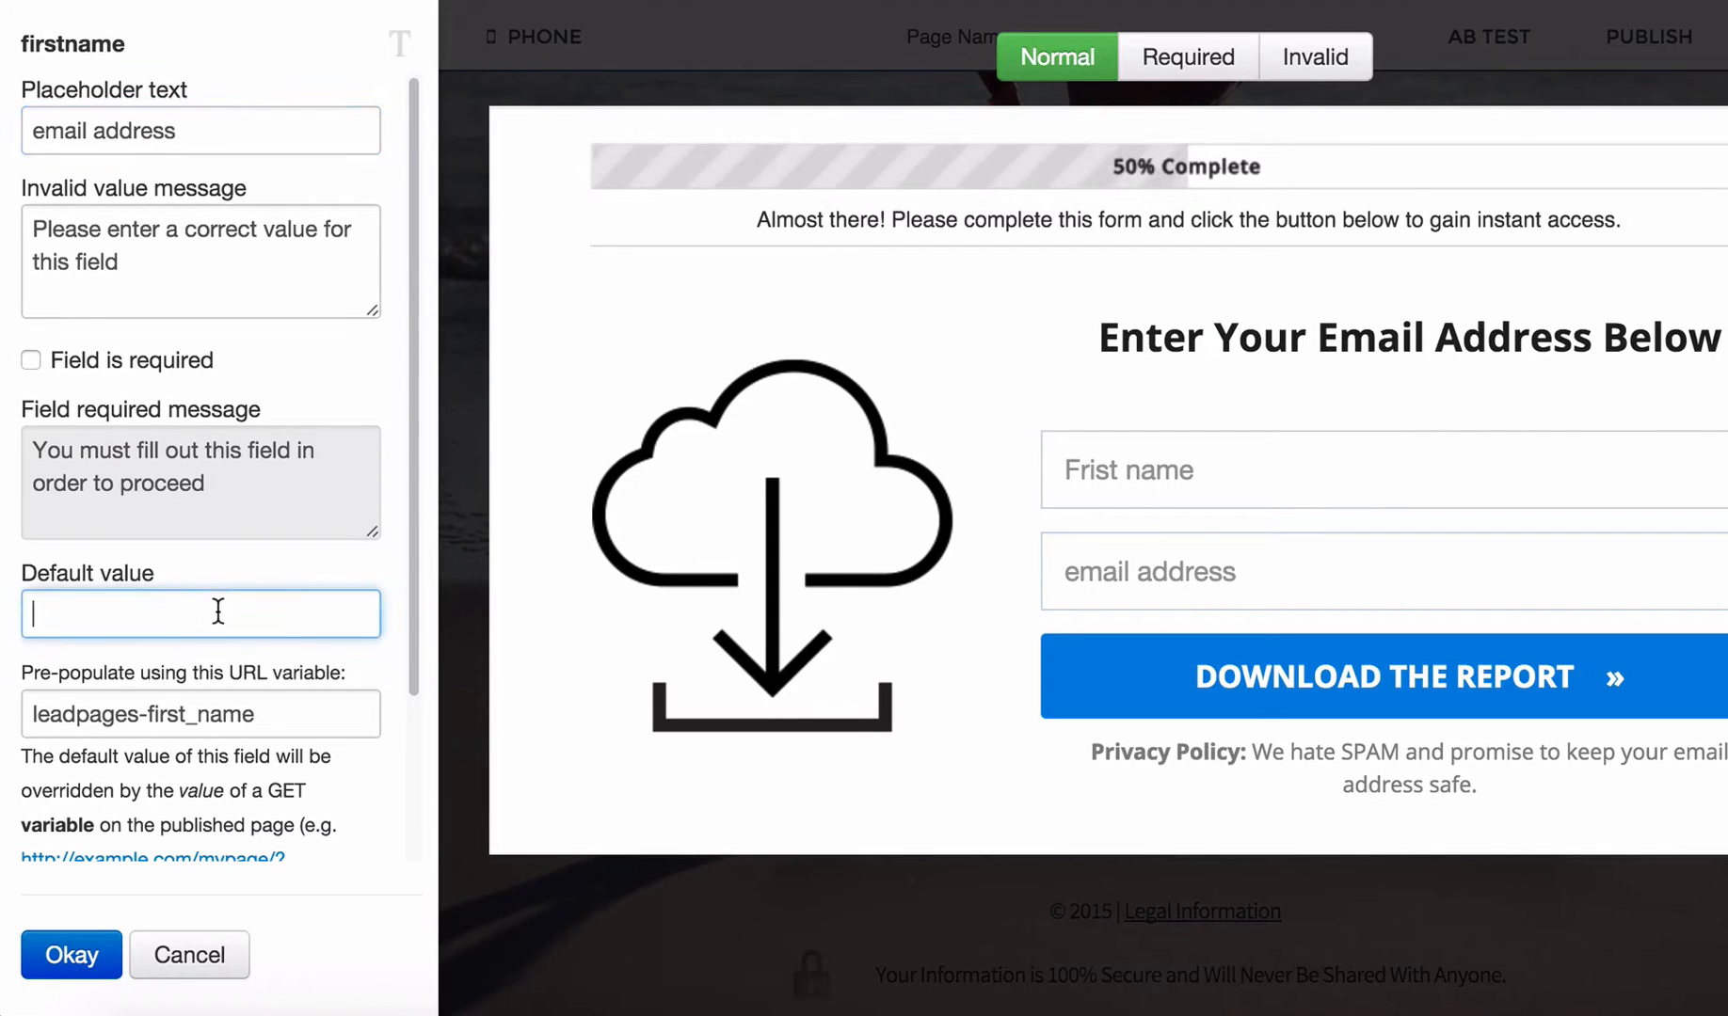
click(73, 950)
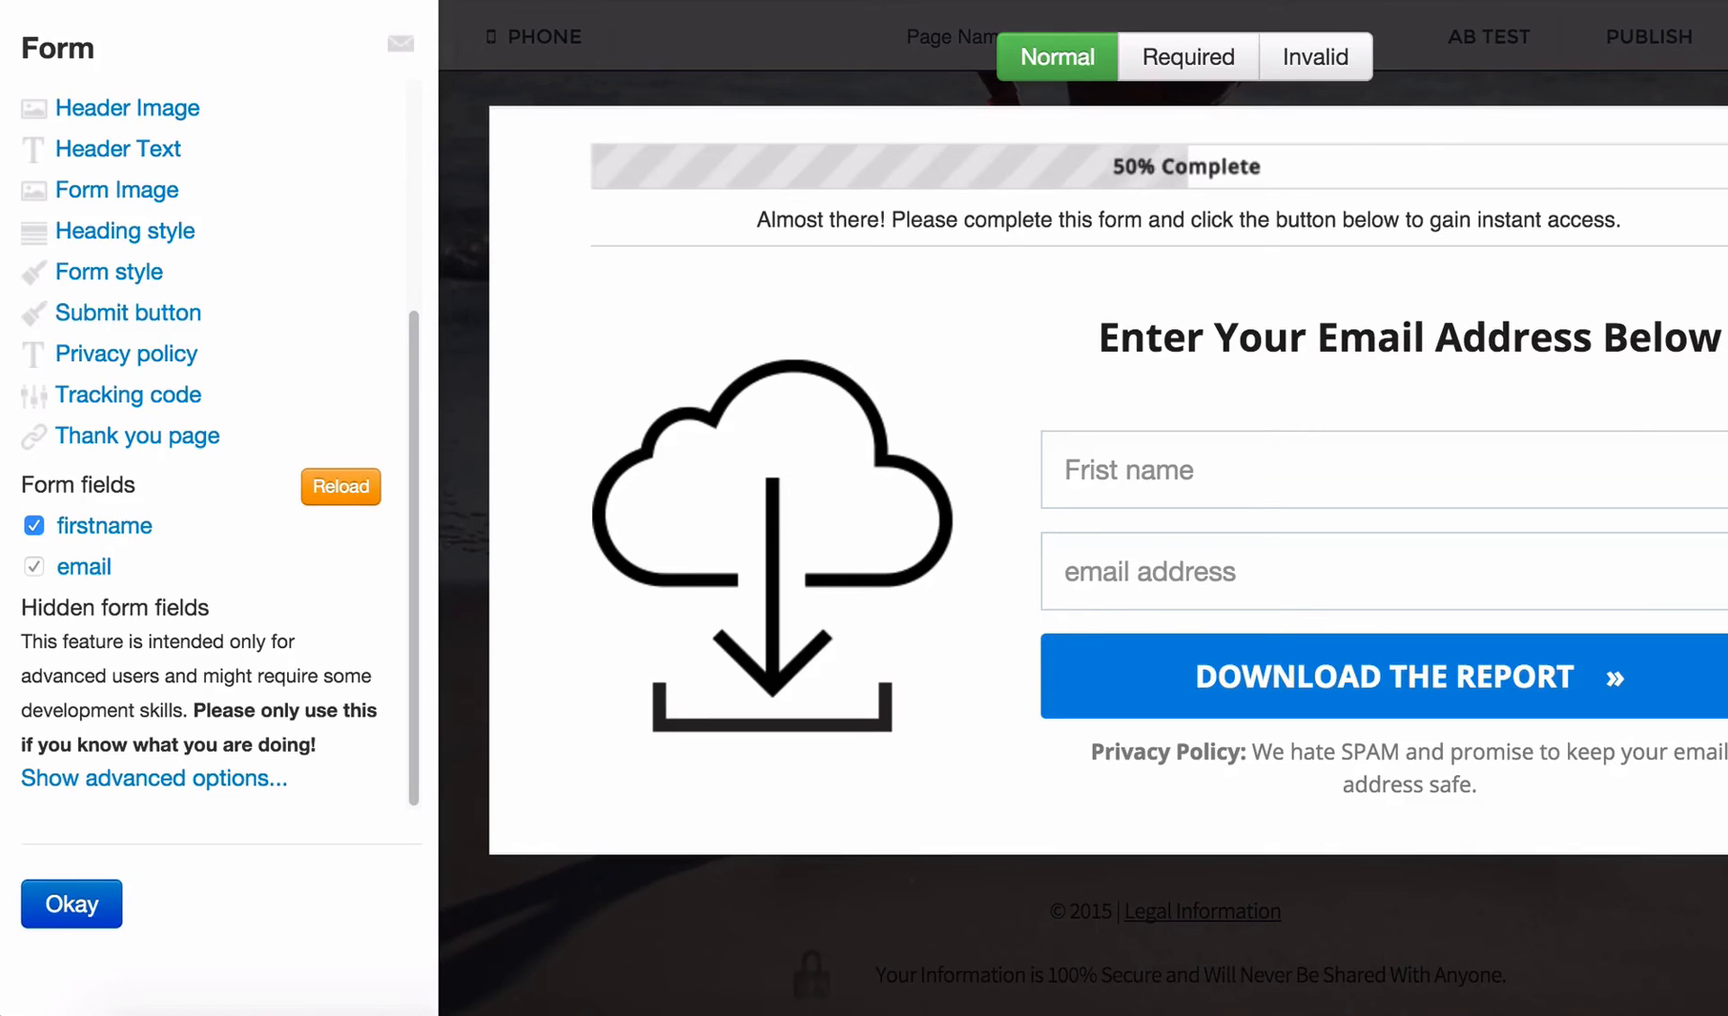
- Accept the form customization, publish the page and open the Download the Report form on the live page for a test entry
click(105, 908)
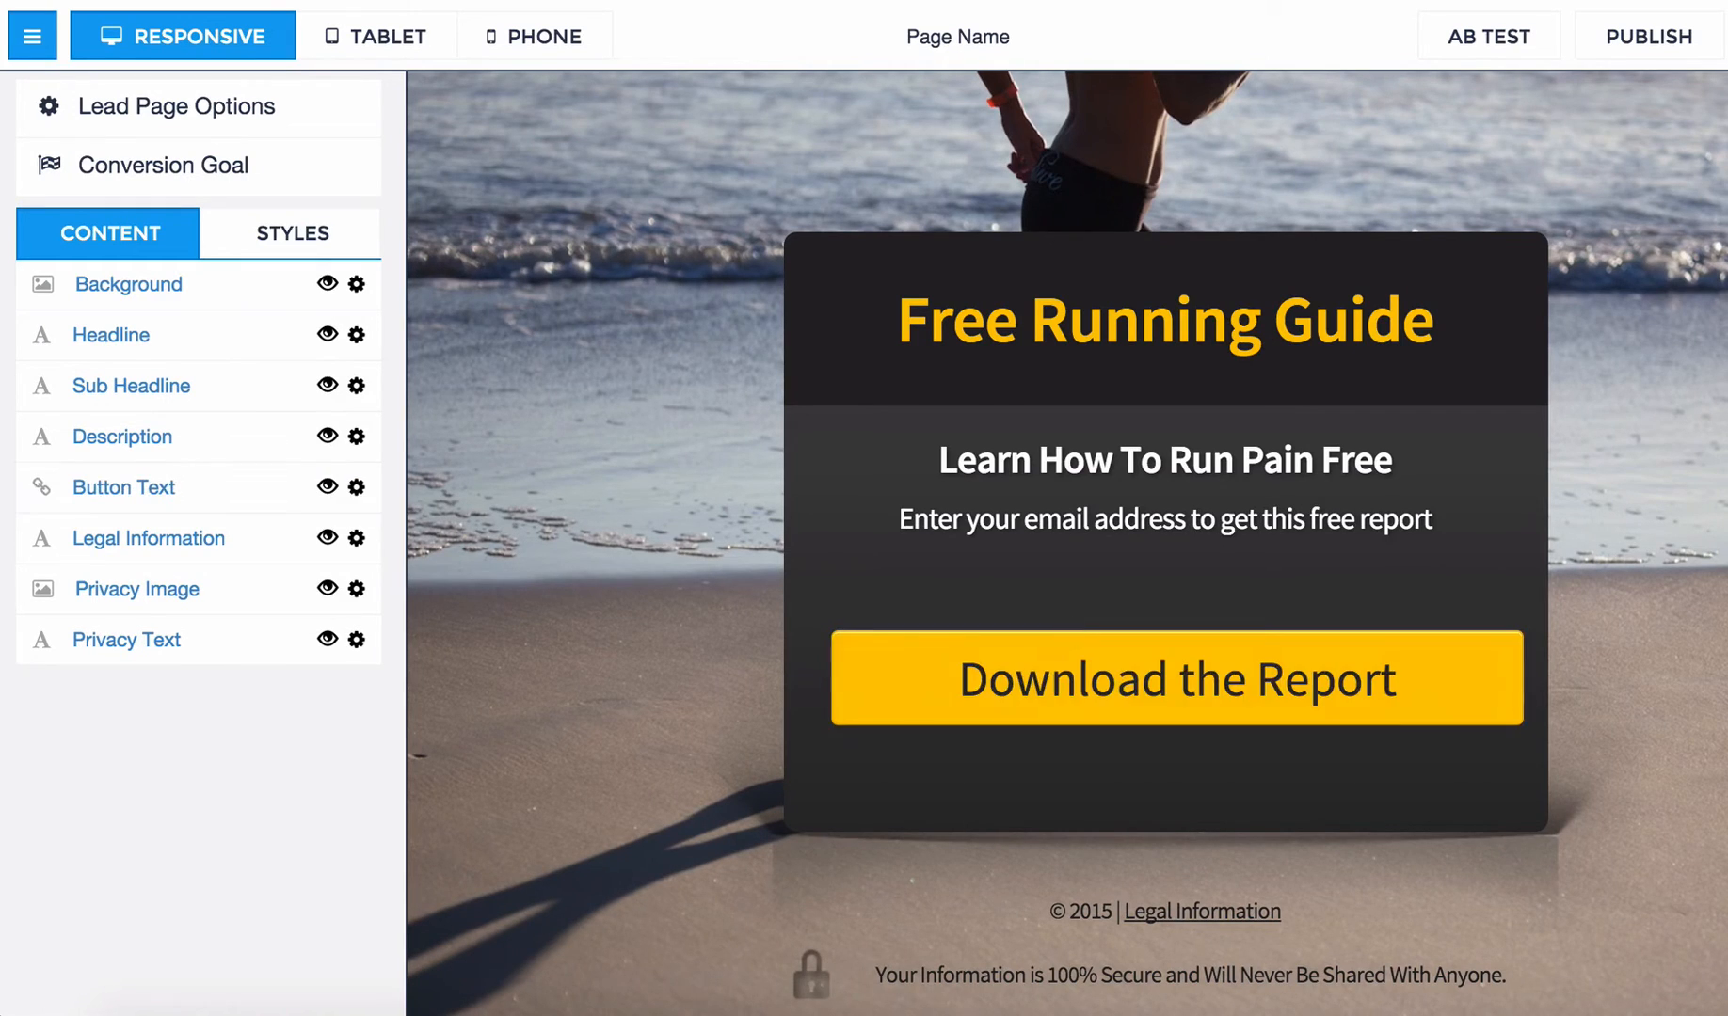
click(1649, 37)
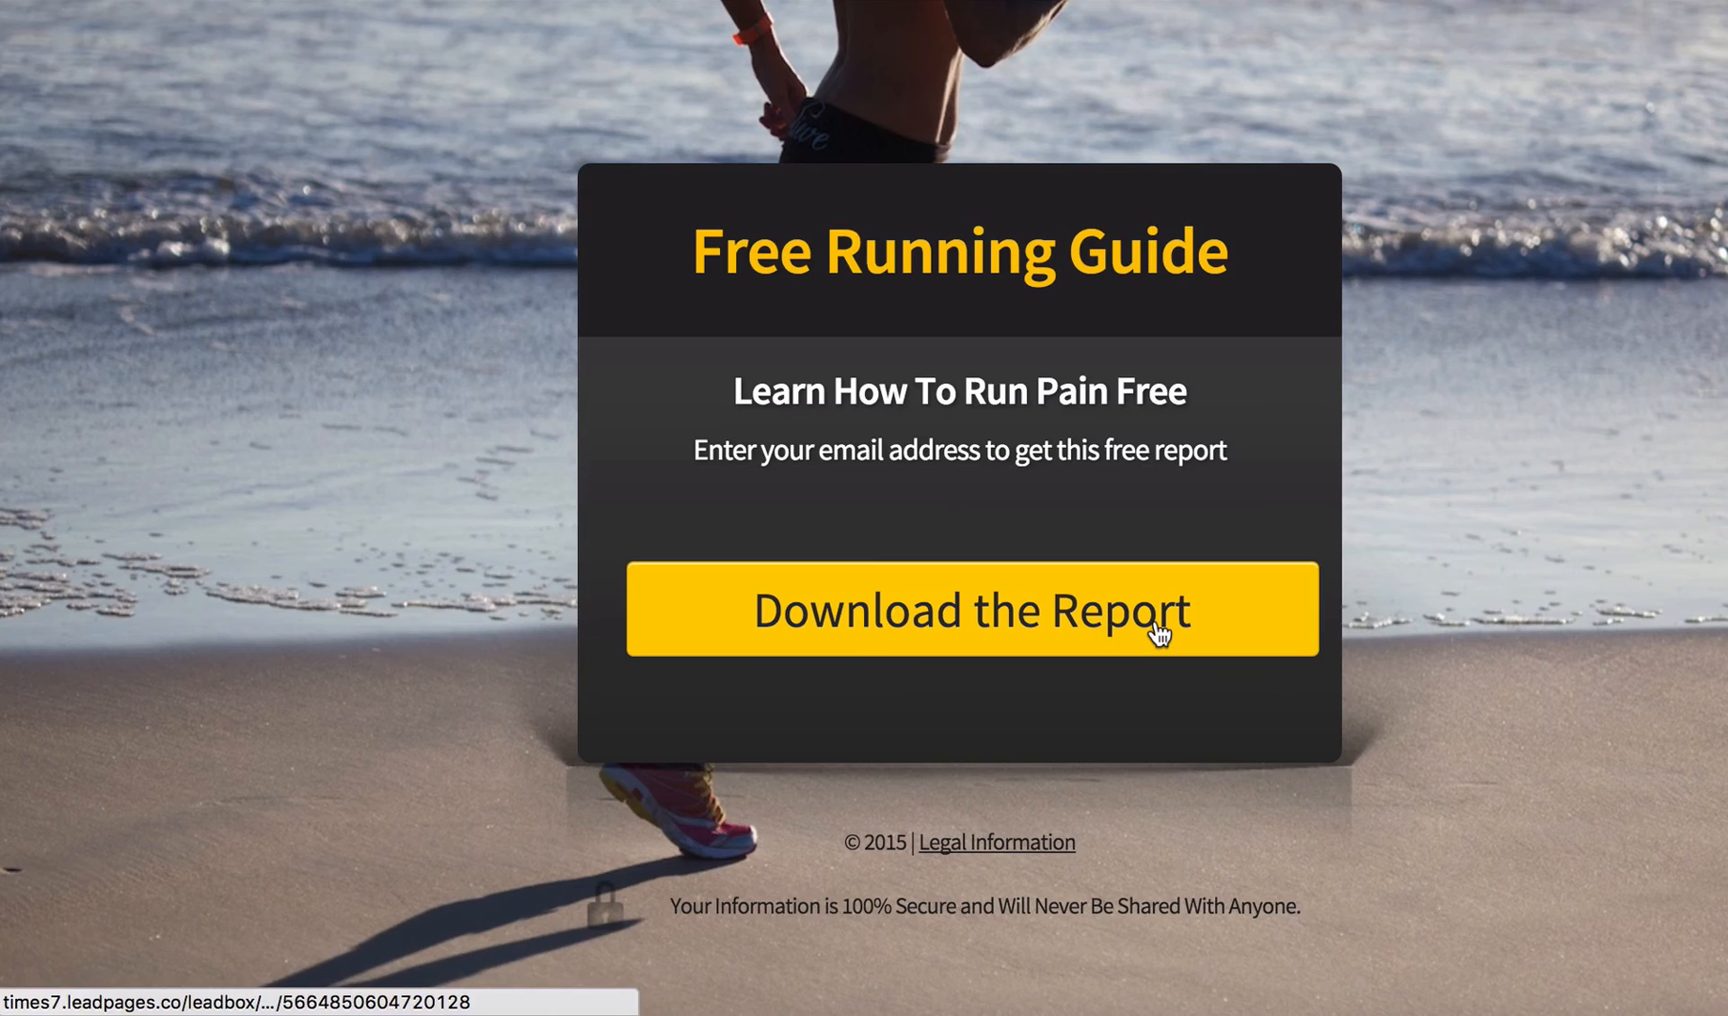
click(1159, 635)
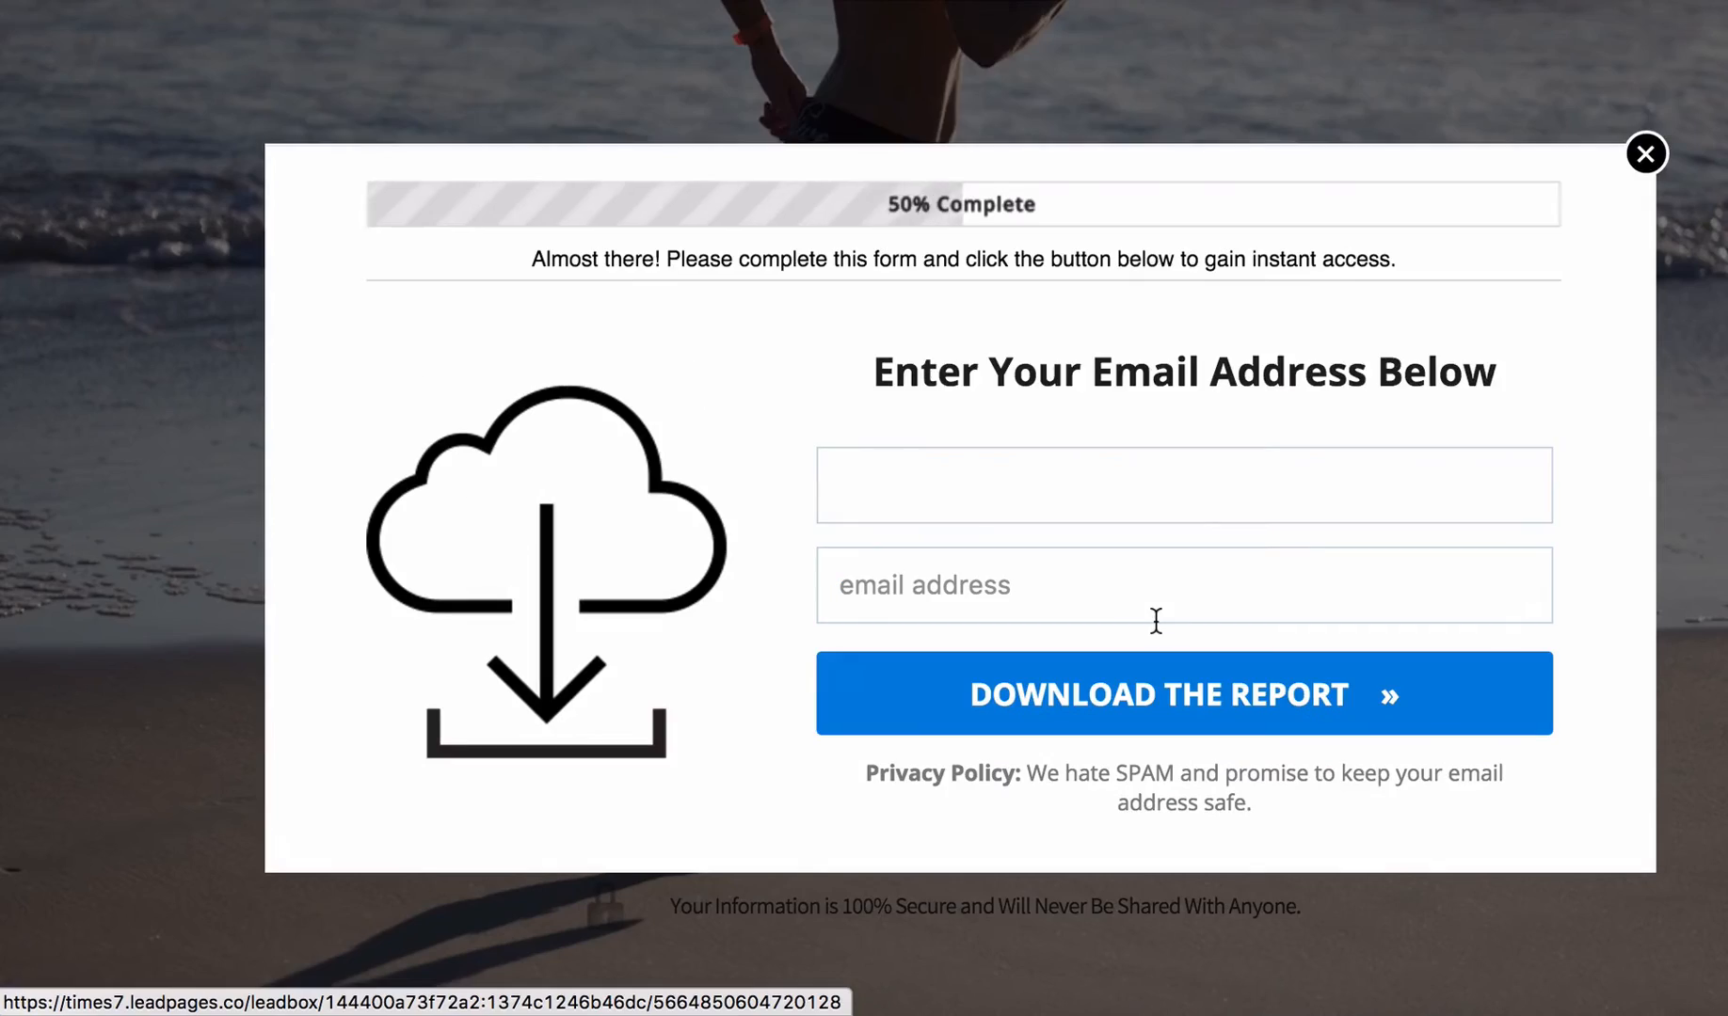
click(1165, 504)
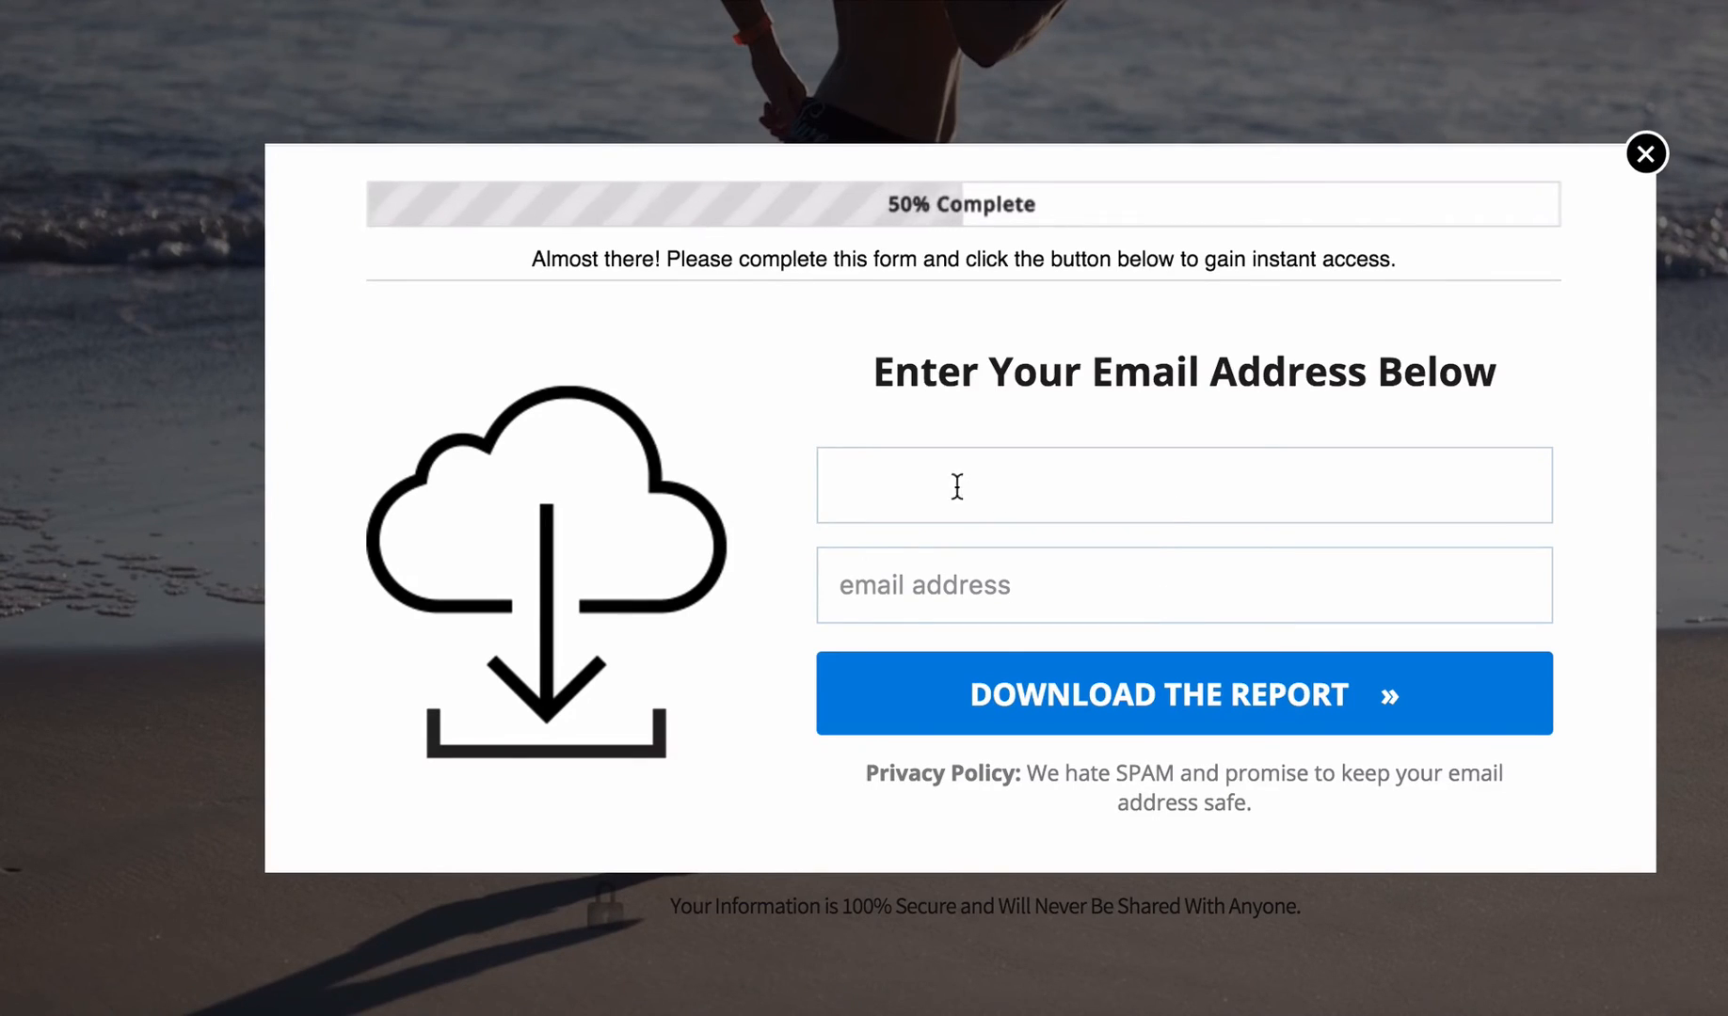